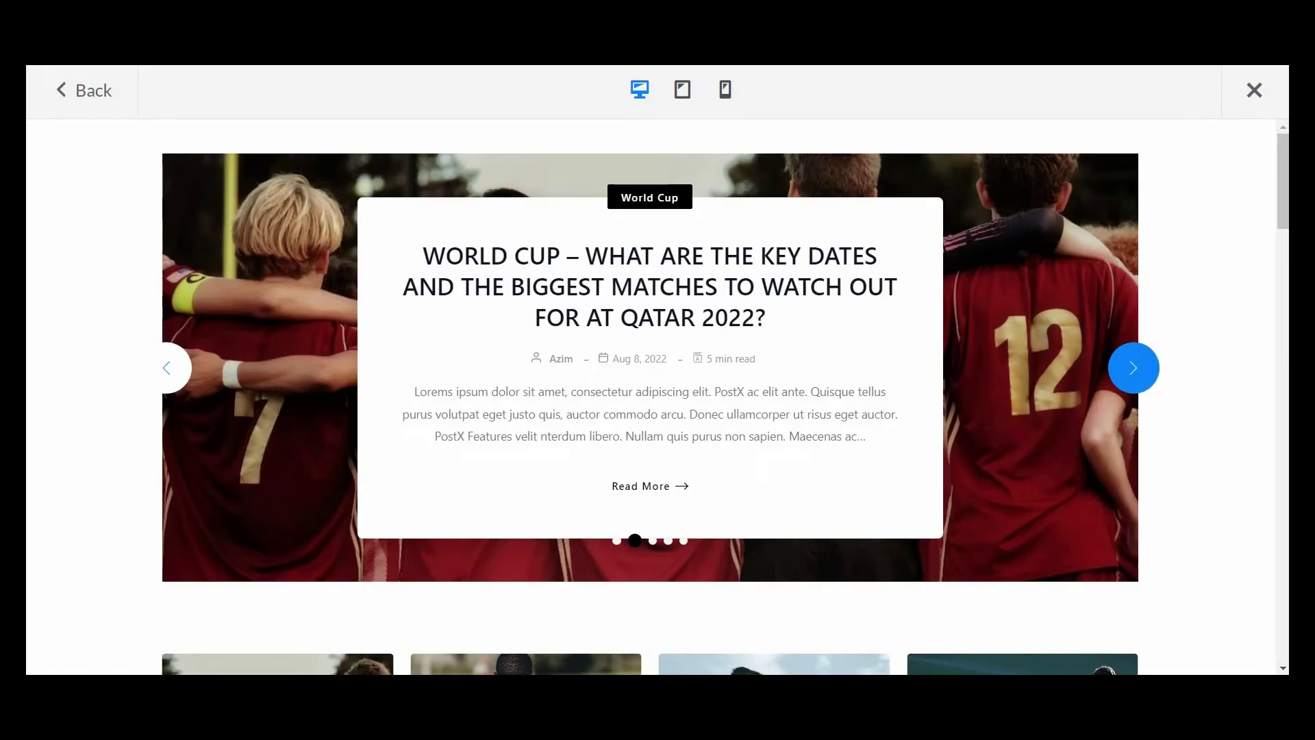
Preview the World Cup demo slider, stepping forward four posts and back one.
left_click(1134, 368)
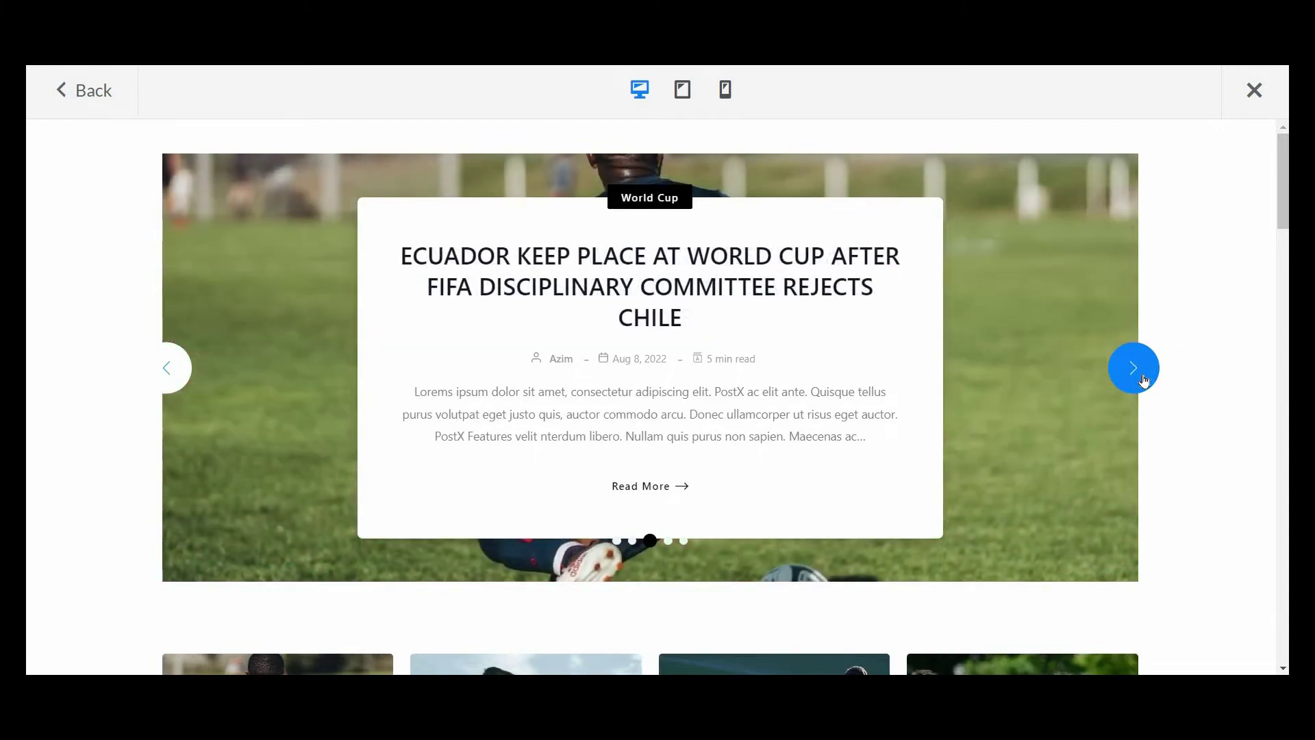
left_click(1143, 378)
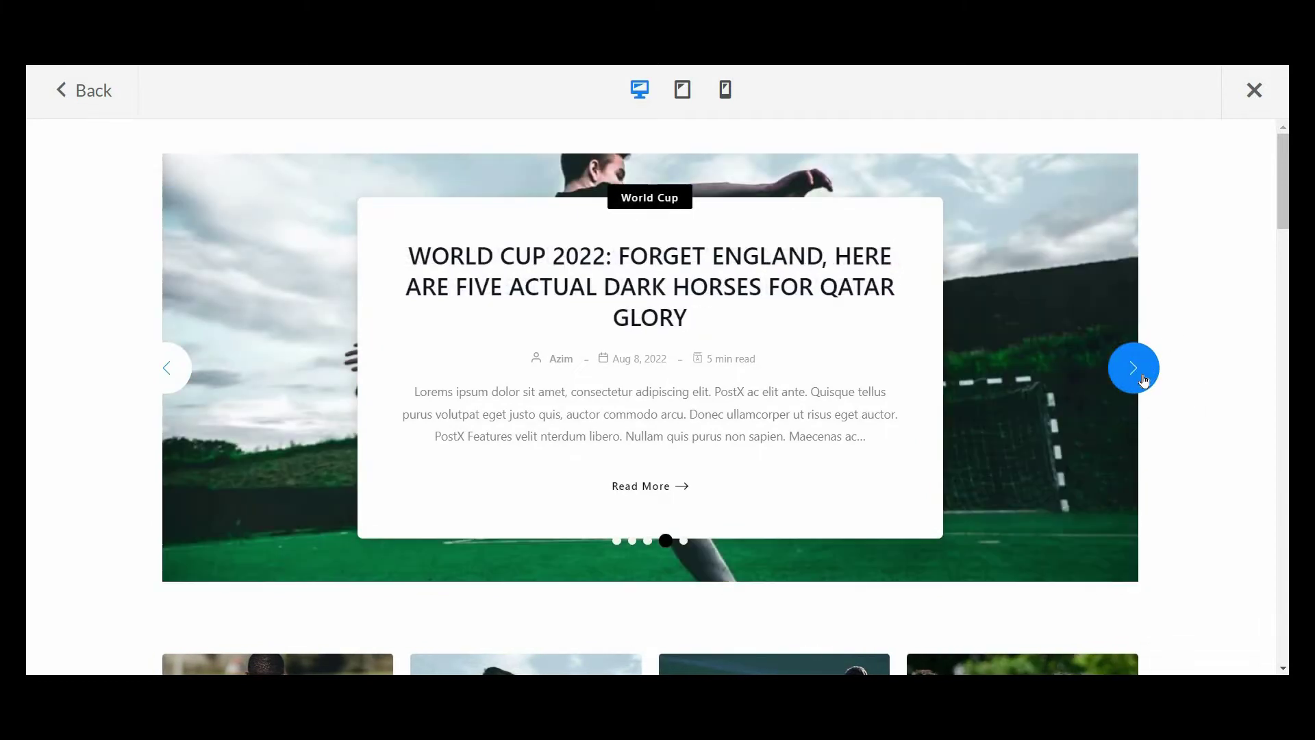
left_click(1143, 379)
left_click(1143, 379)
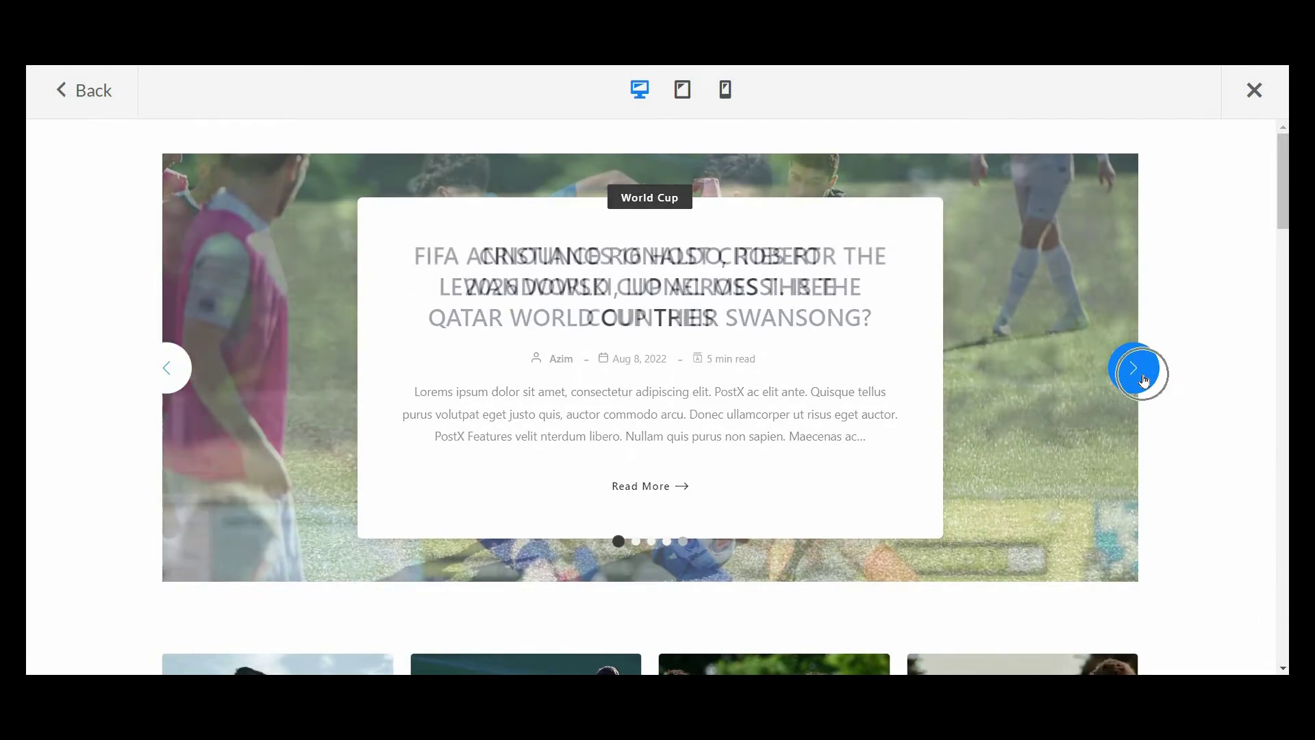
left_click(162, 376)
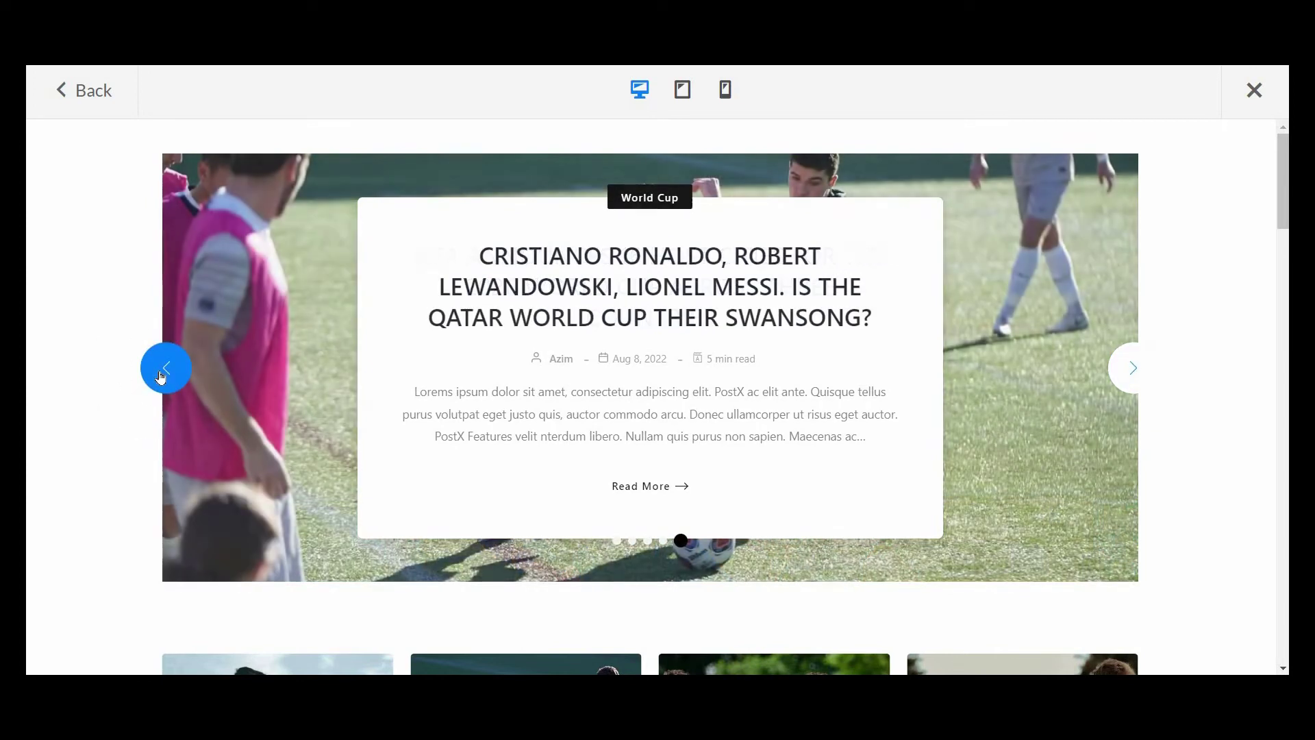
Test the post carousel demo, sliding two cards forward and two back.
scroll(160, 376, "down", 2)
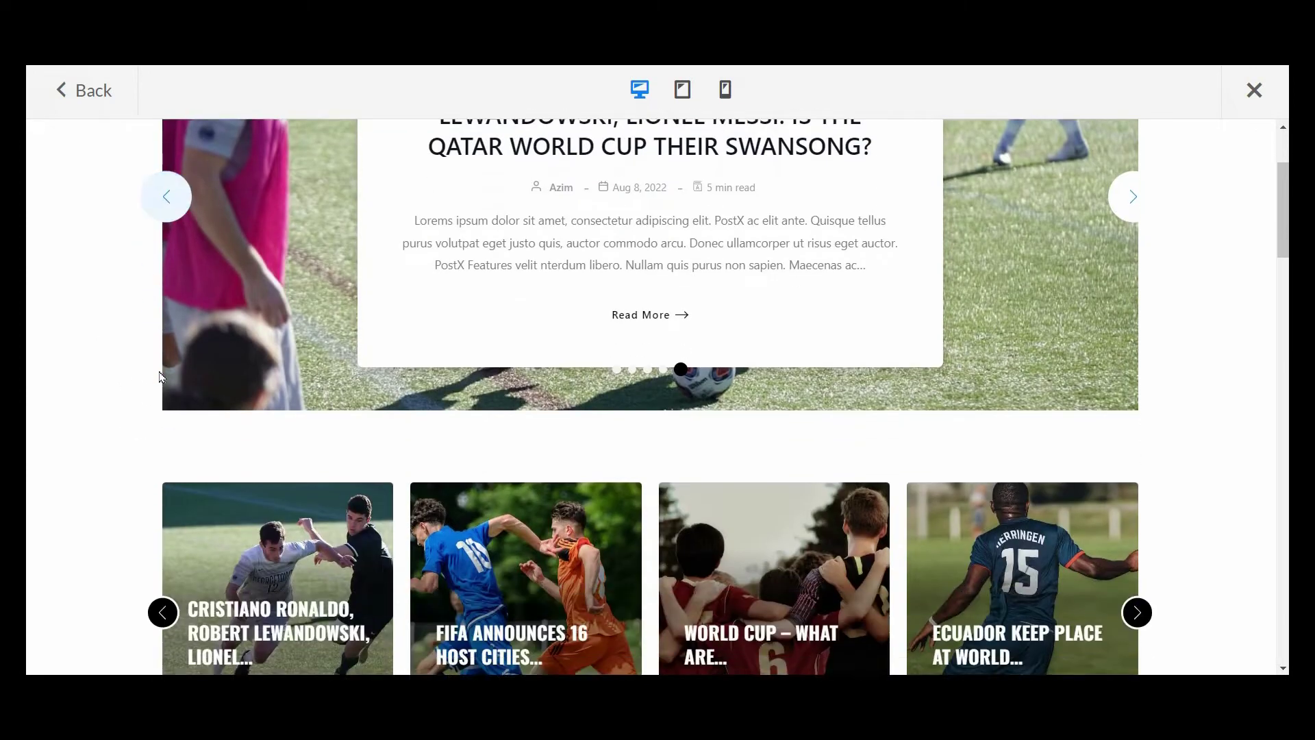
scroll(160, 376, "down", 1)
scroll(162, 377, "down", 2)
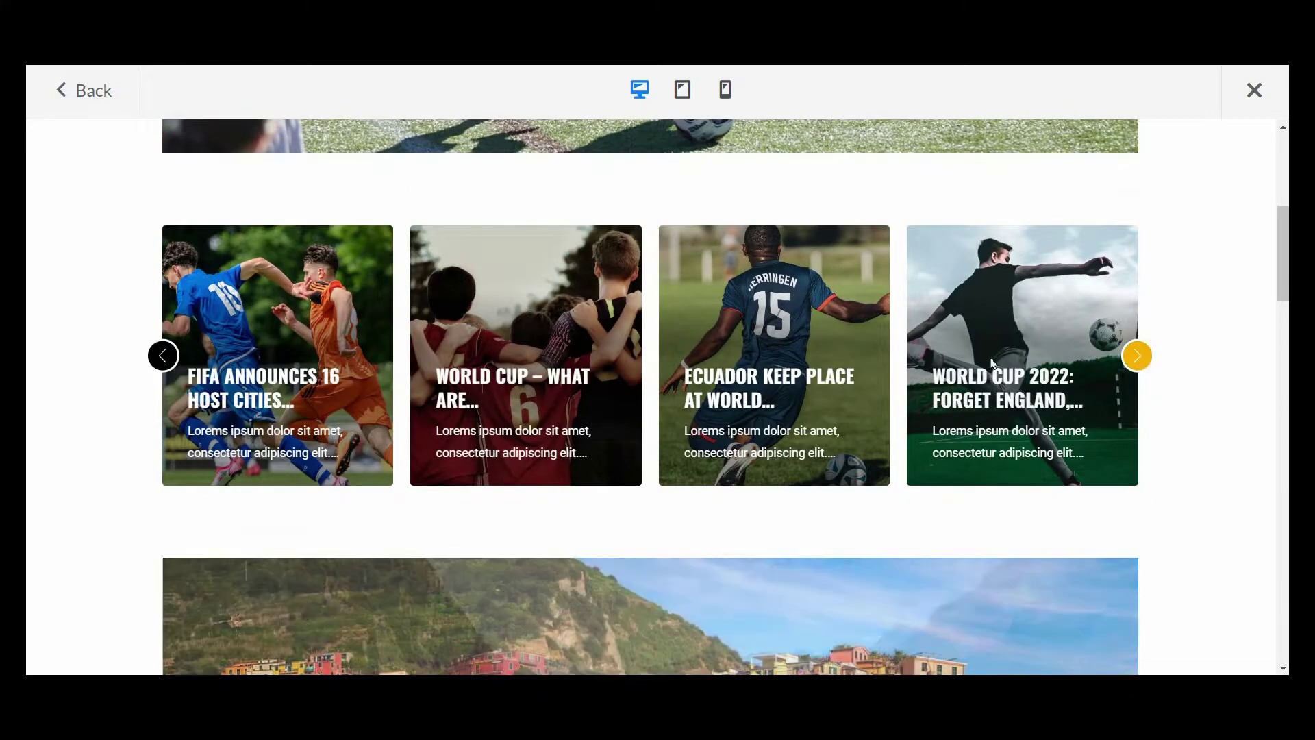
left_click(1141, 371)
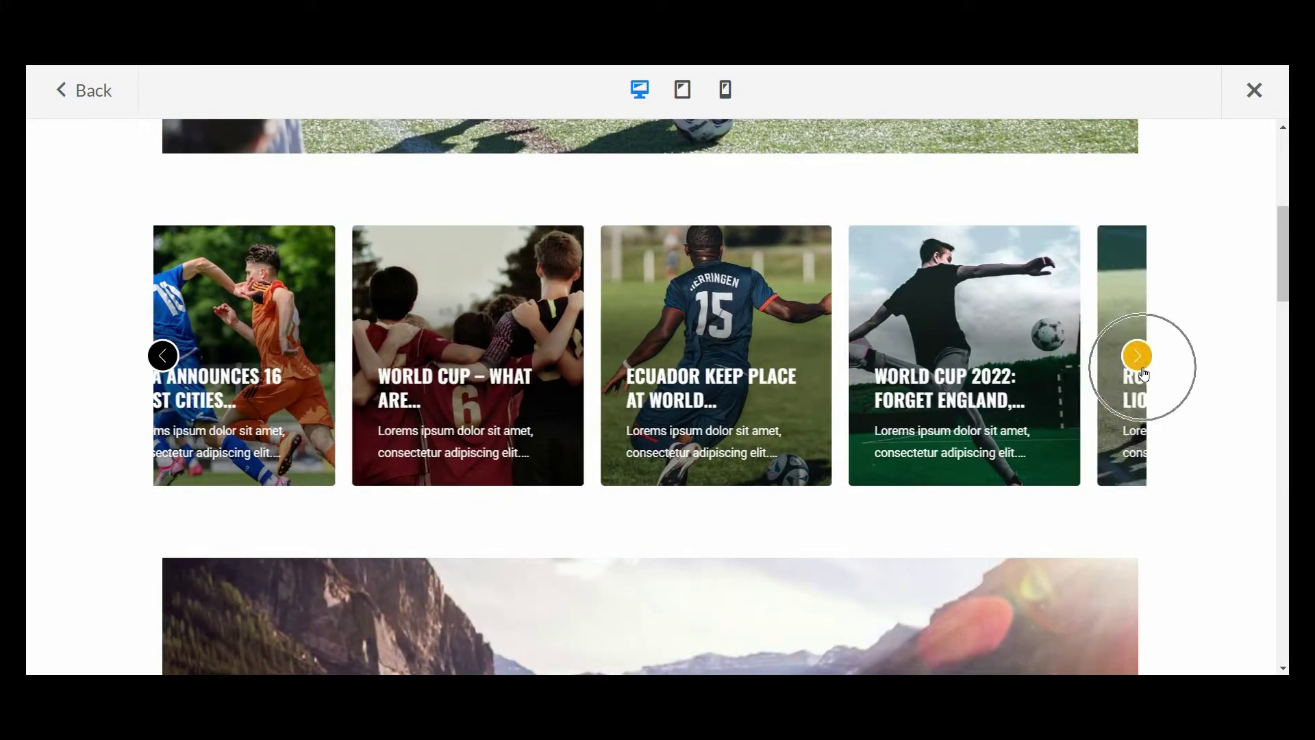
left_click(1141, 371)
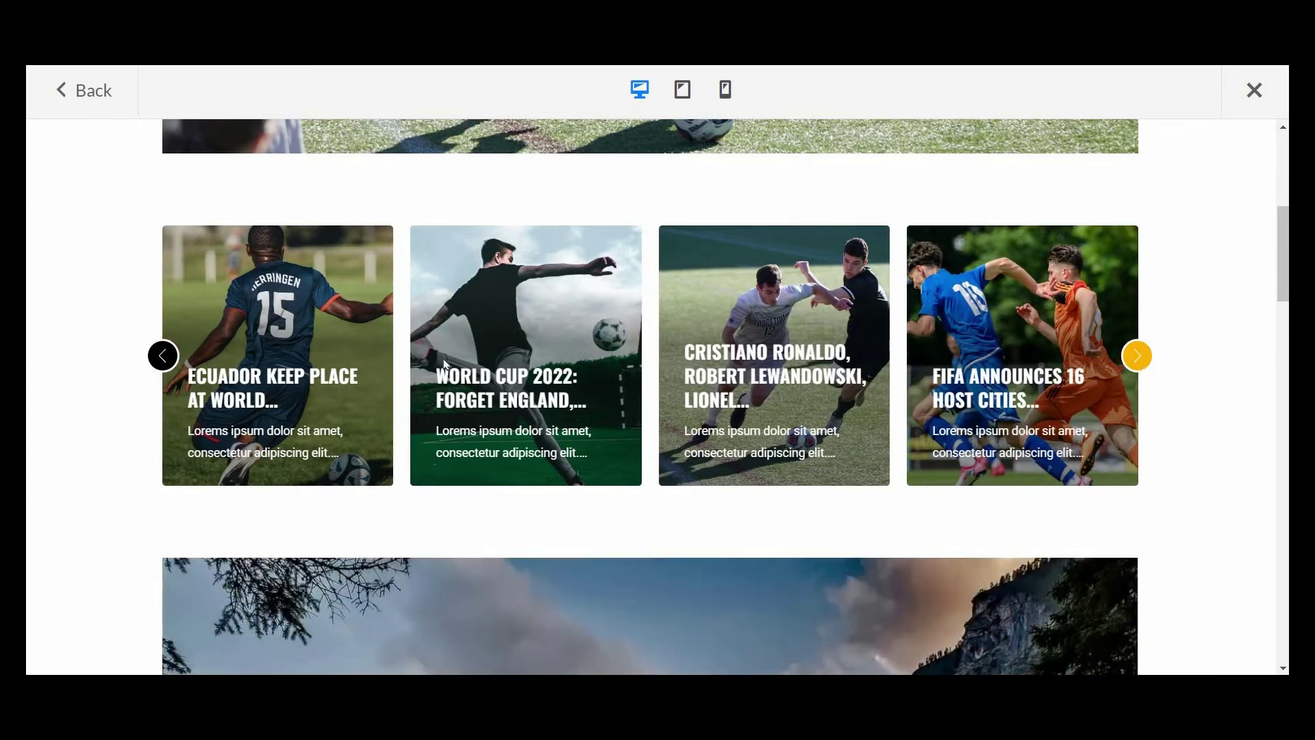
left_click(155, 362)
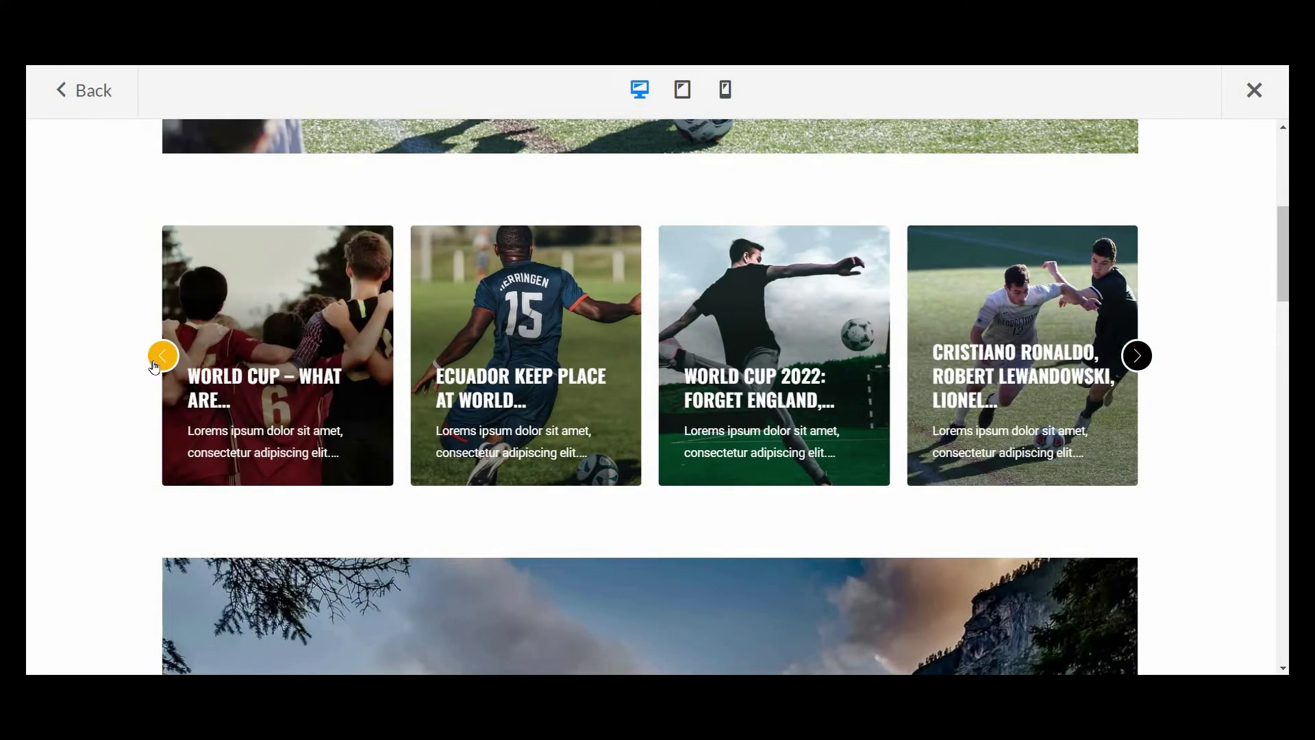
left_click(157, 359)
Test the travel banner slider, advancing two posts and returning to the village post.
scroll(159, 363, "down", 3)
scroll(160, 368, "down", 4)
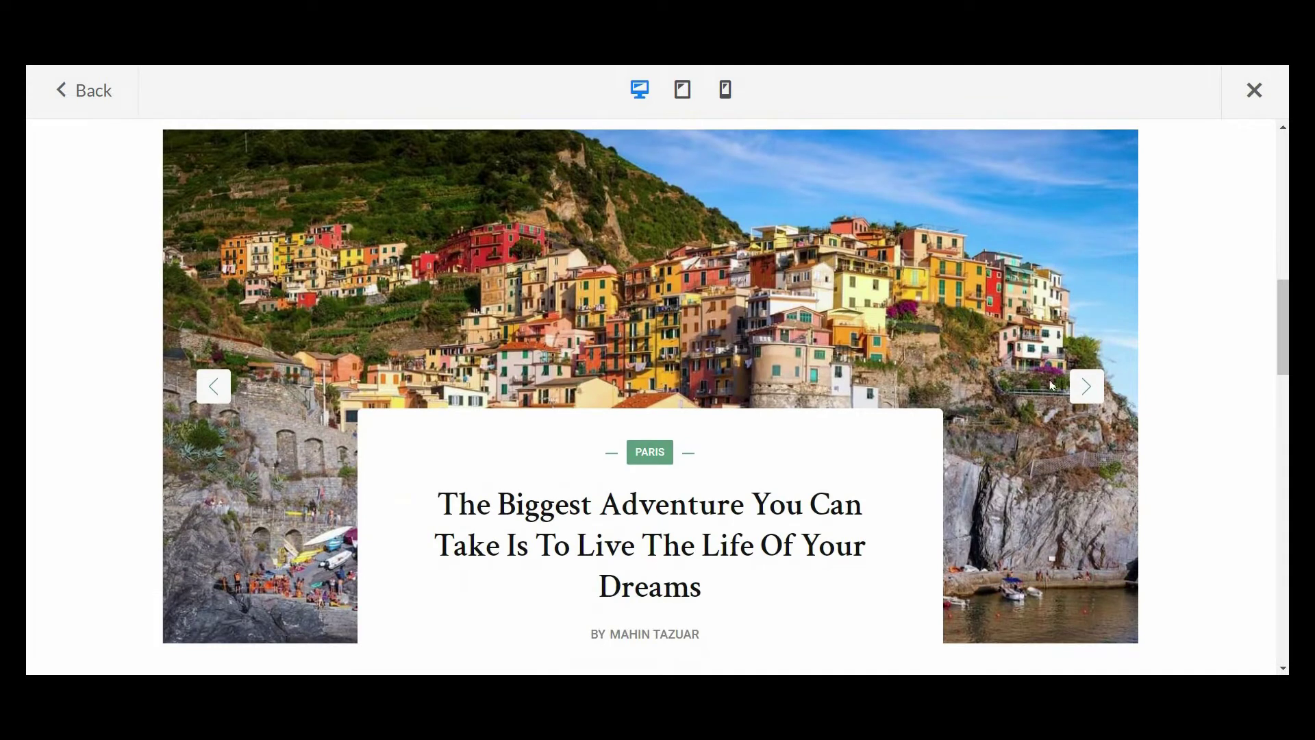
left_click(1087, 390)
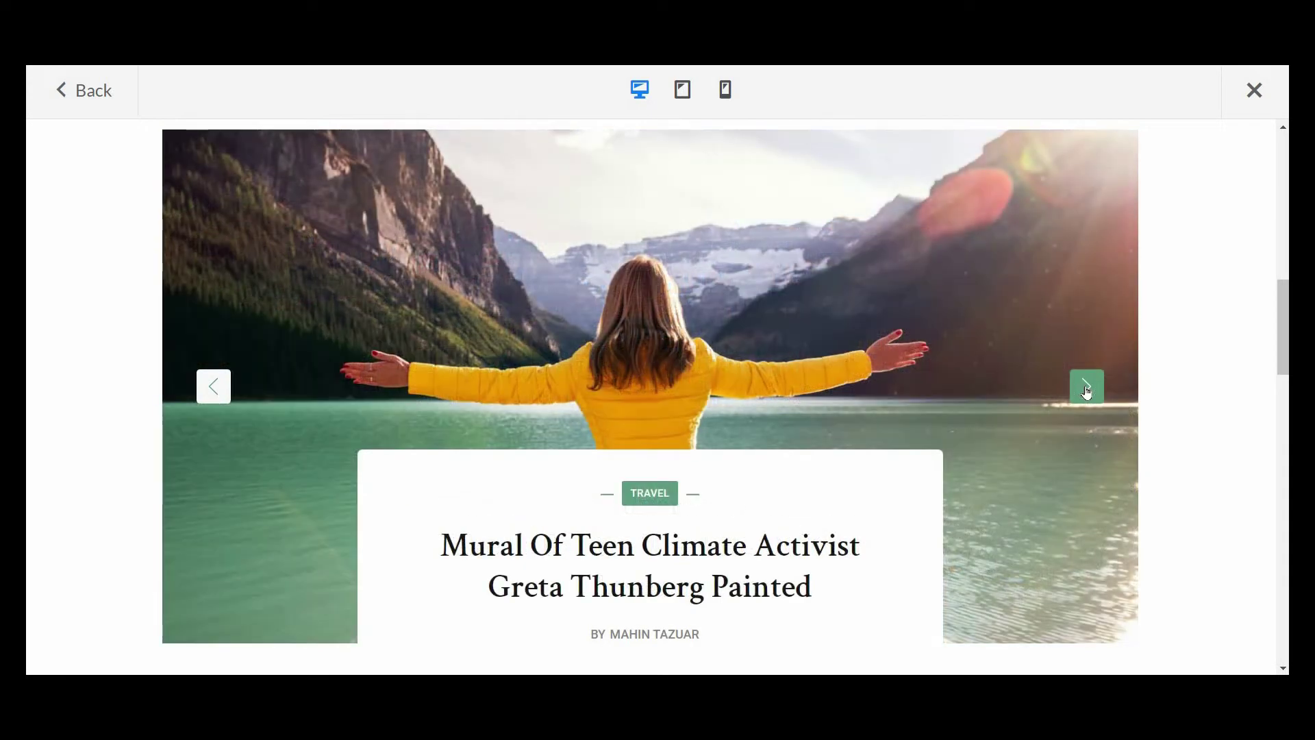
left_click(1086, 391)
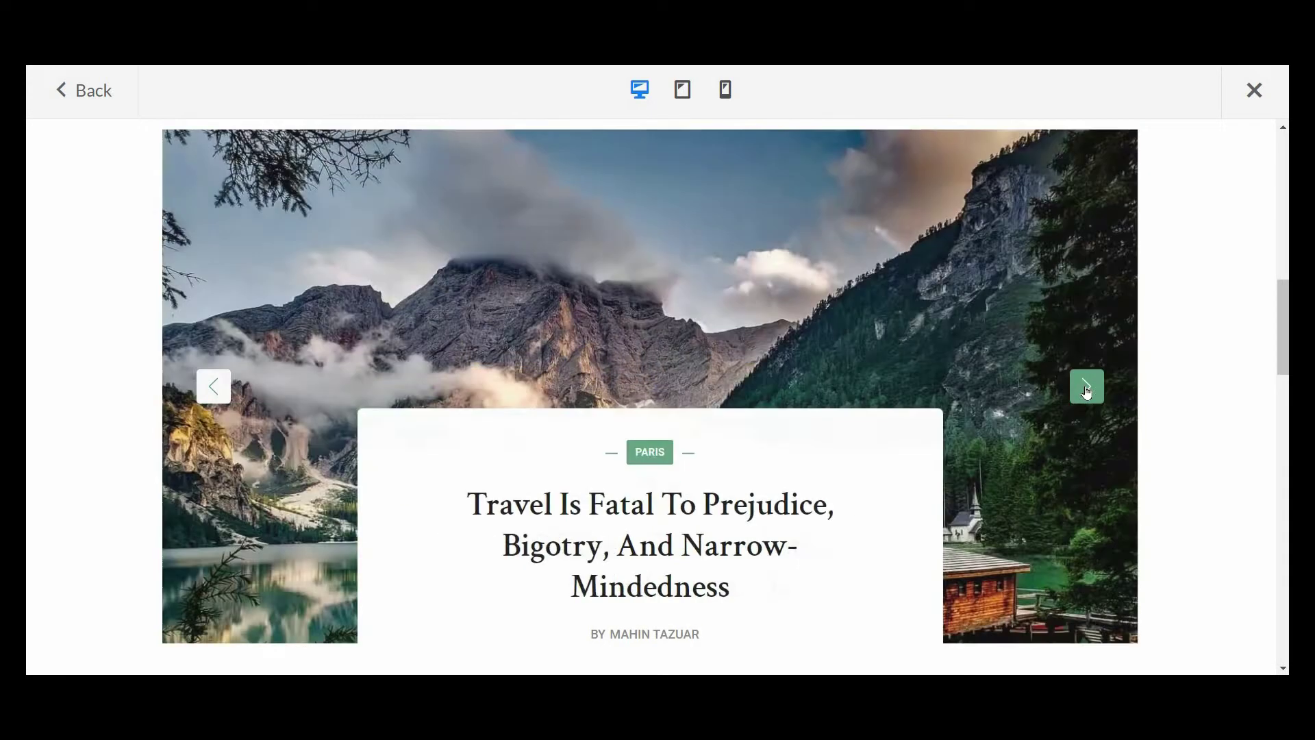
left_click(213, 388)
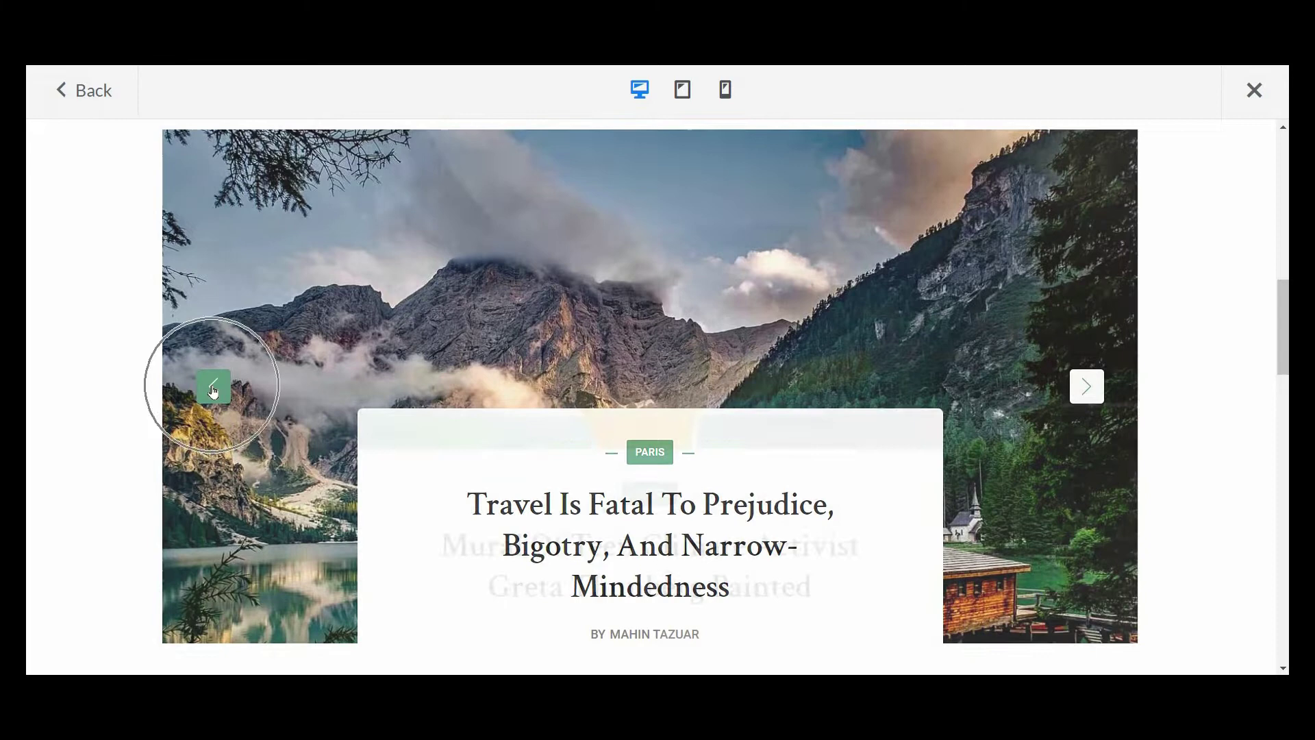
left_click(213, 387)
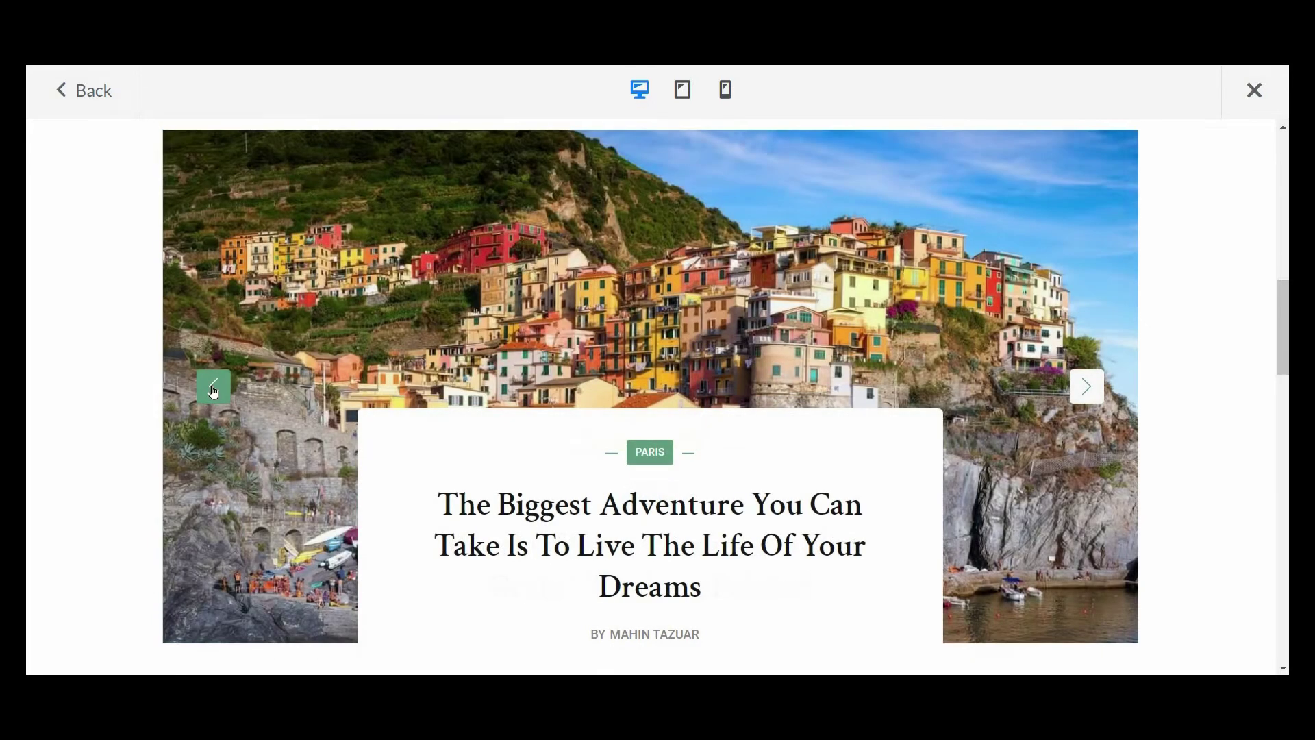
Test the Fashion slider, advancing three posts and going back two.
scroll(213, 390, "down", 5)
scroll(213, 391, "down", 3)
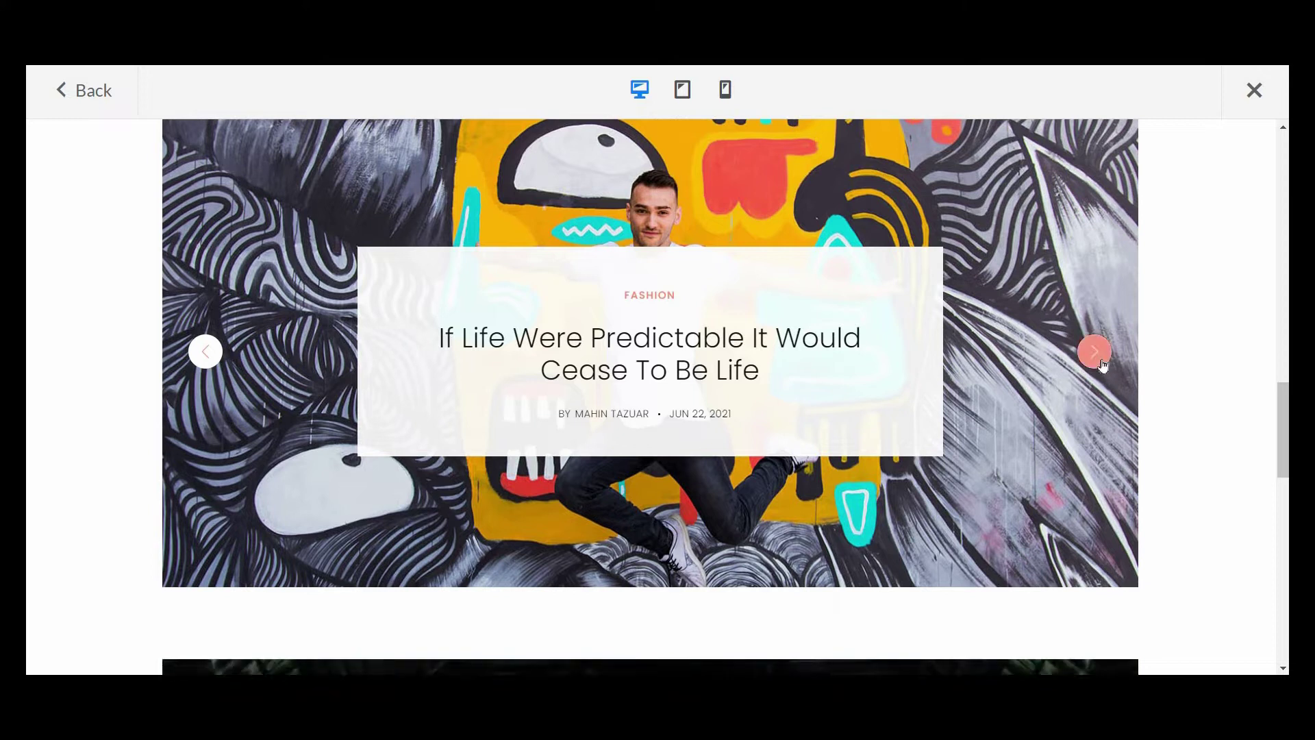
left_click(1099, 362)
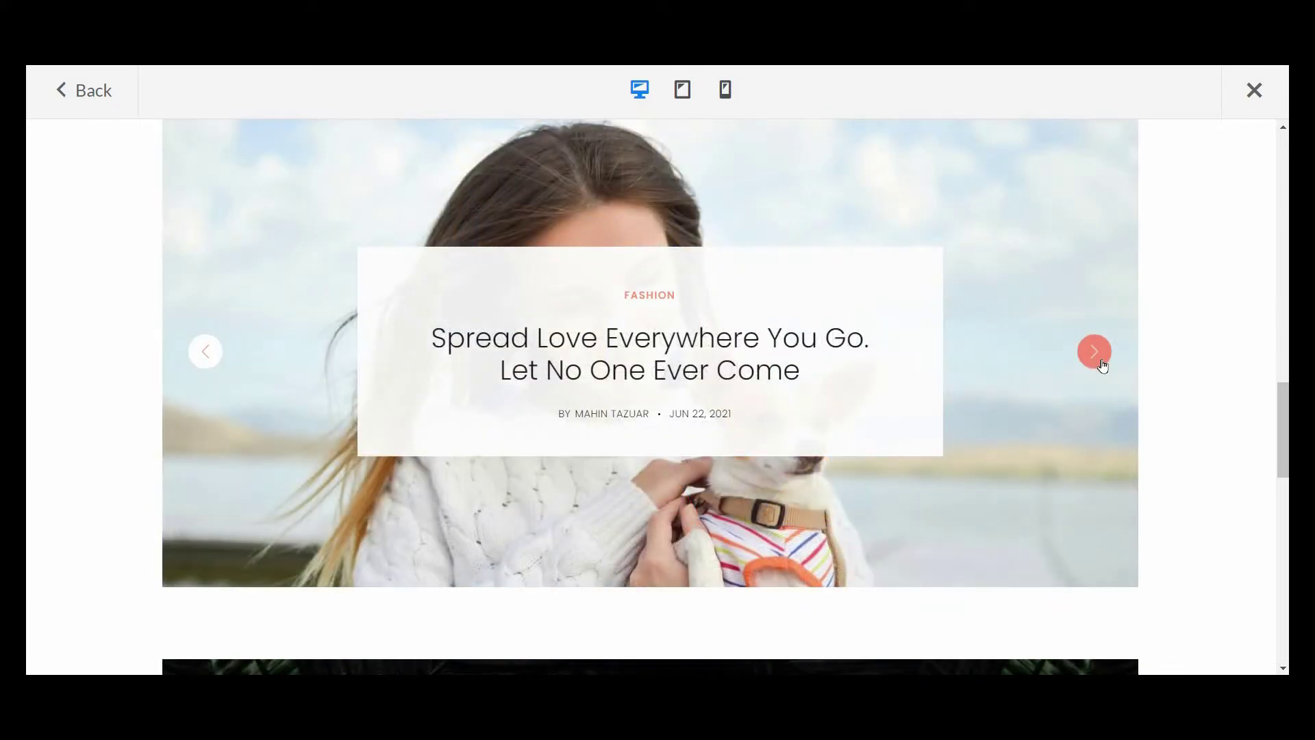
left_click(1103, 365)
left_click(1101, 360)
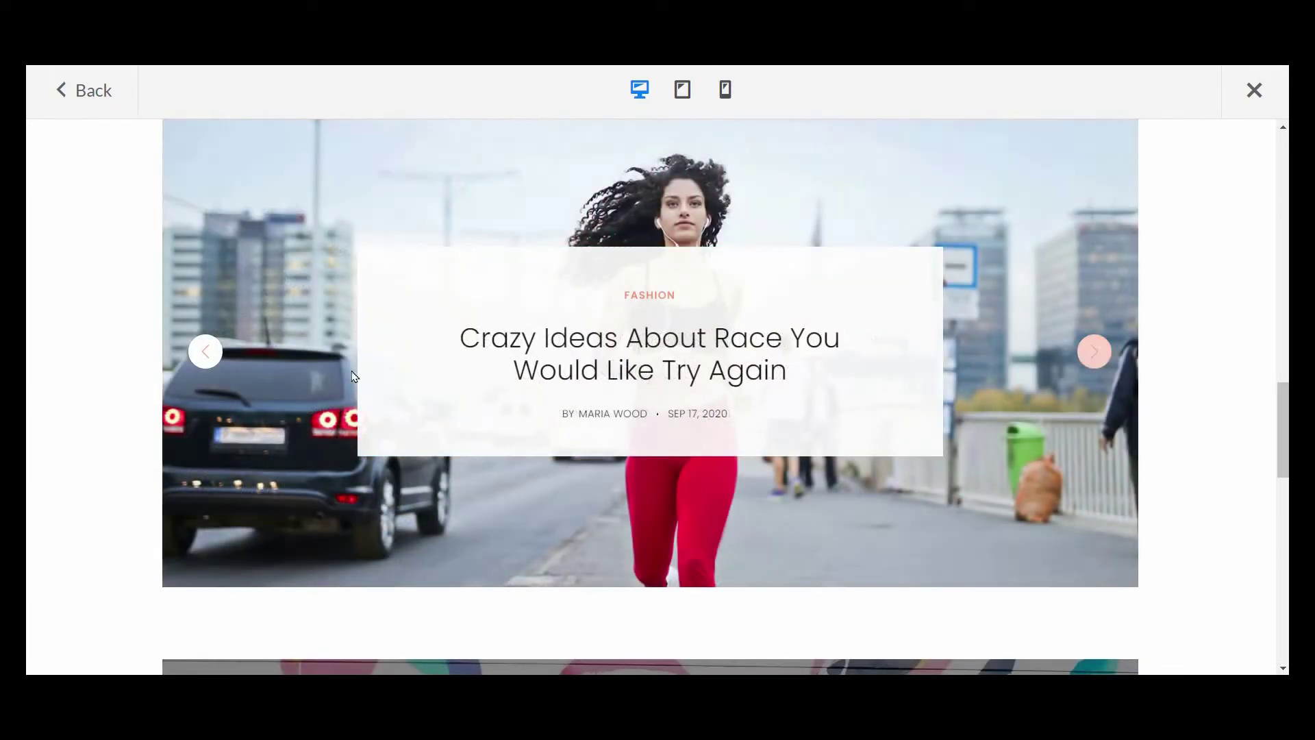
left_click(208, 363)
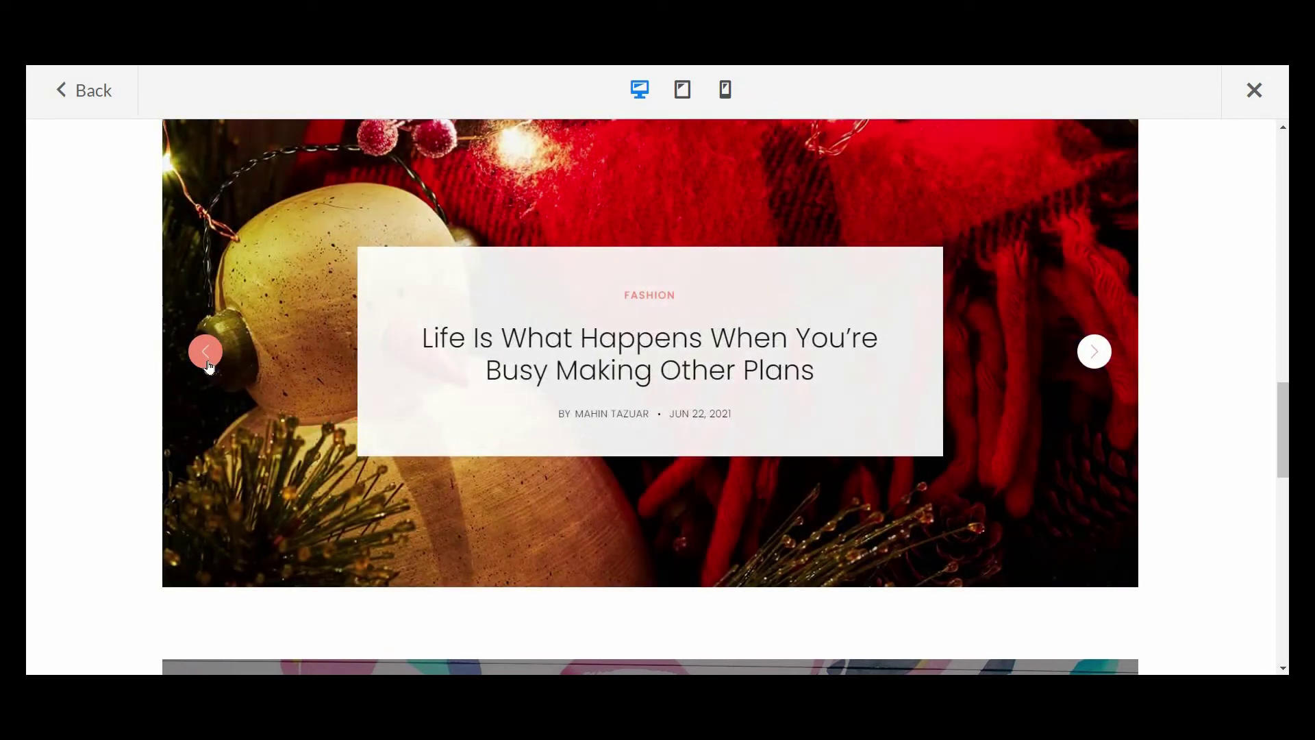
left_click(208, 363)
Cycle the Vouge slider forward through its posts back to the first.
scroll(961, 415, "down", 3)
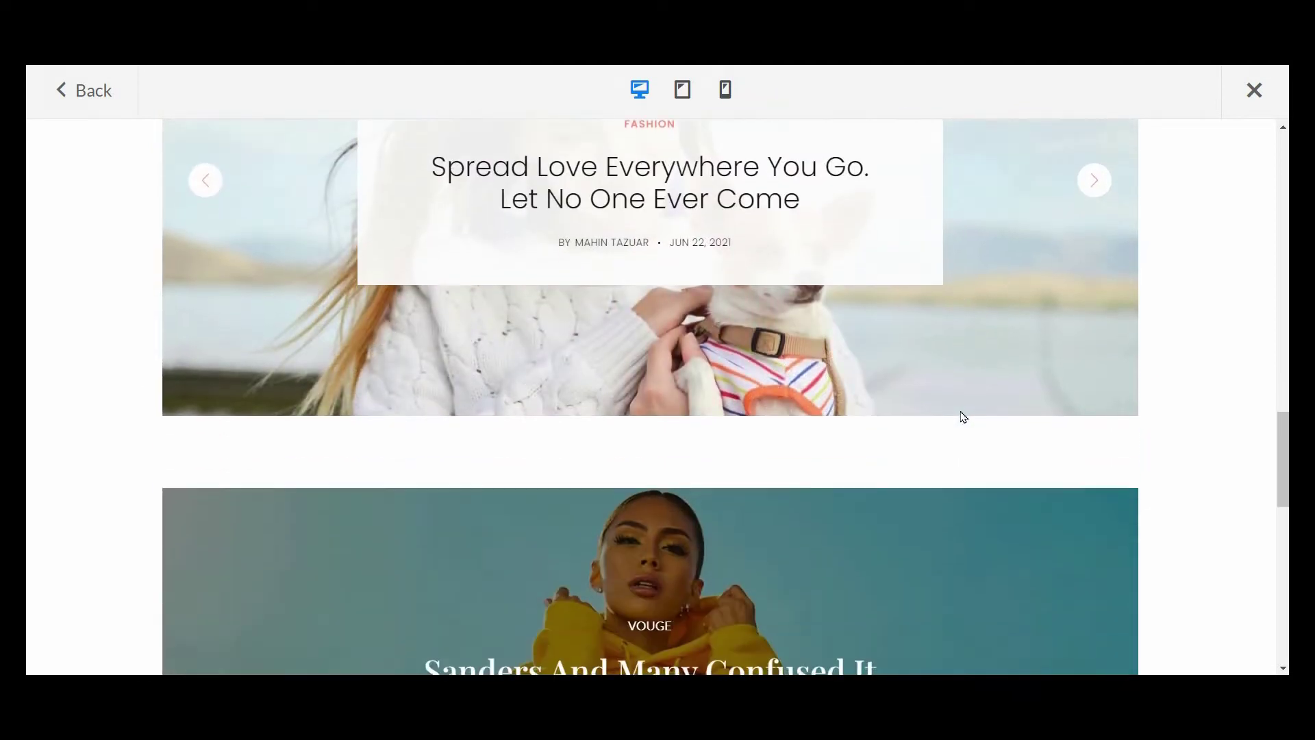
scroll(961, 416, "down", 5)
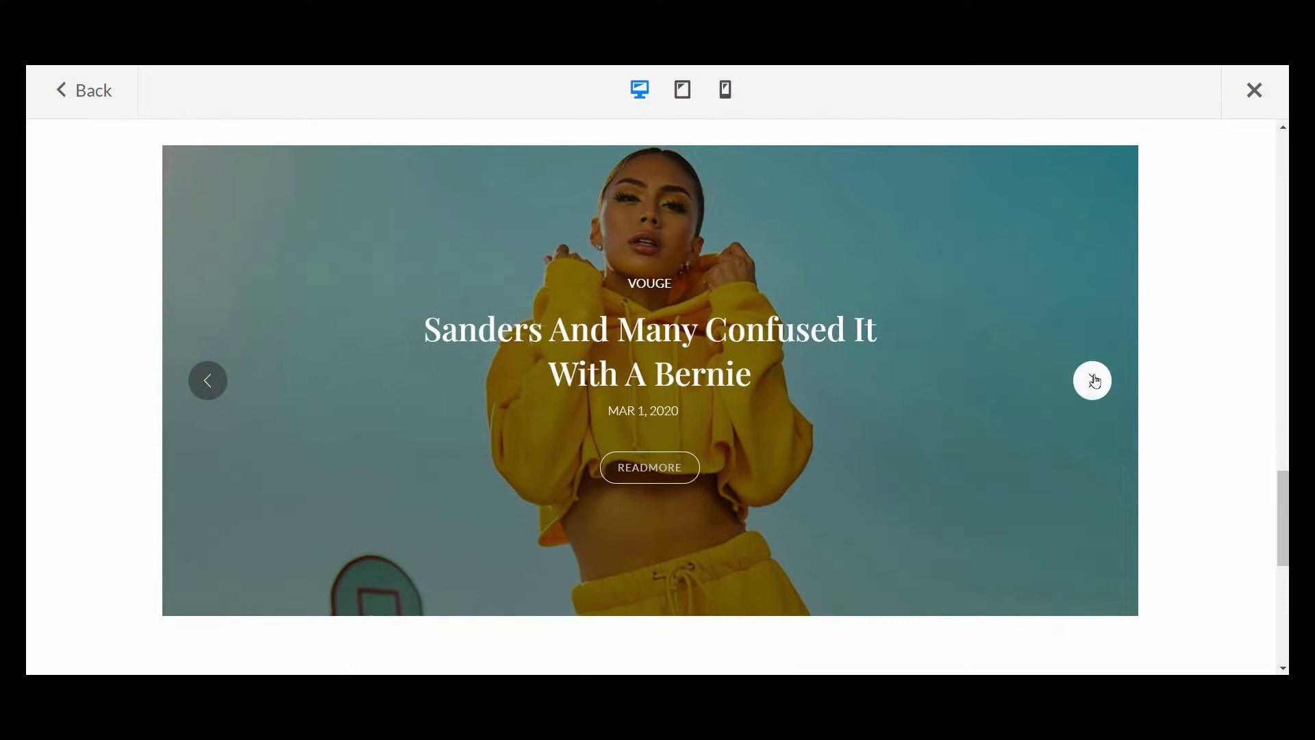
left_click(1093, 381)
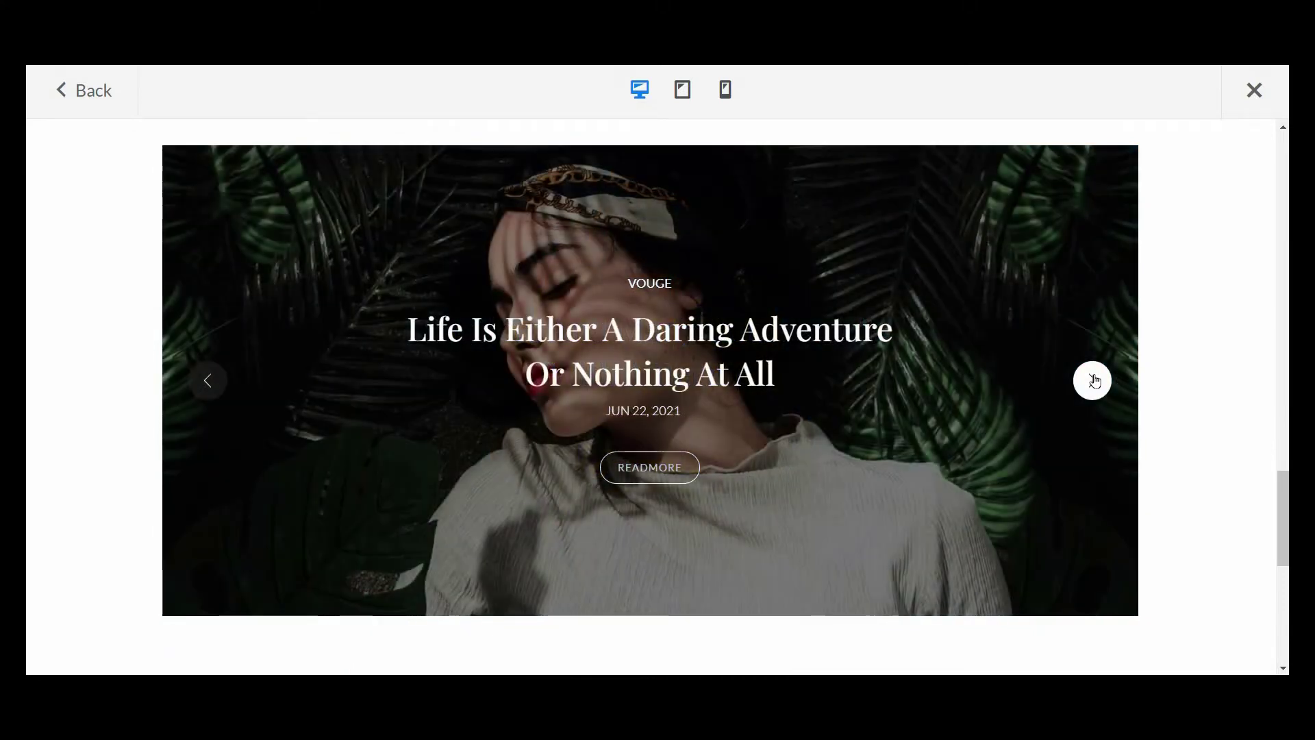
left_click(1093, 380)
left_click(1094, 381)
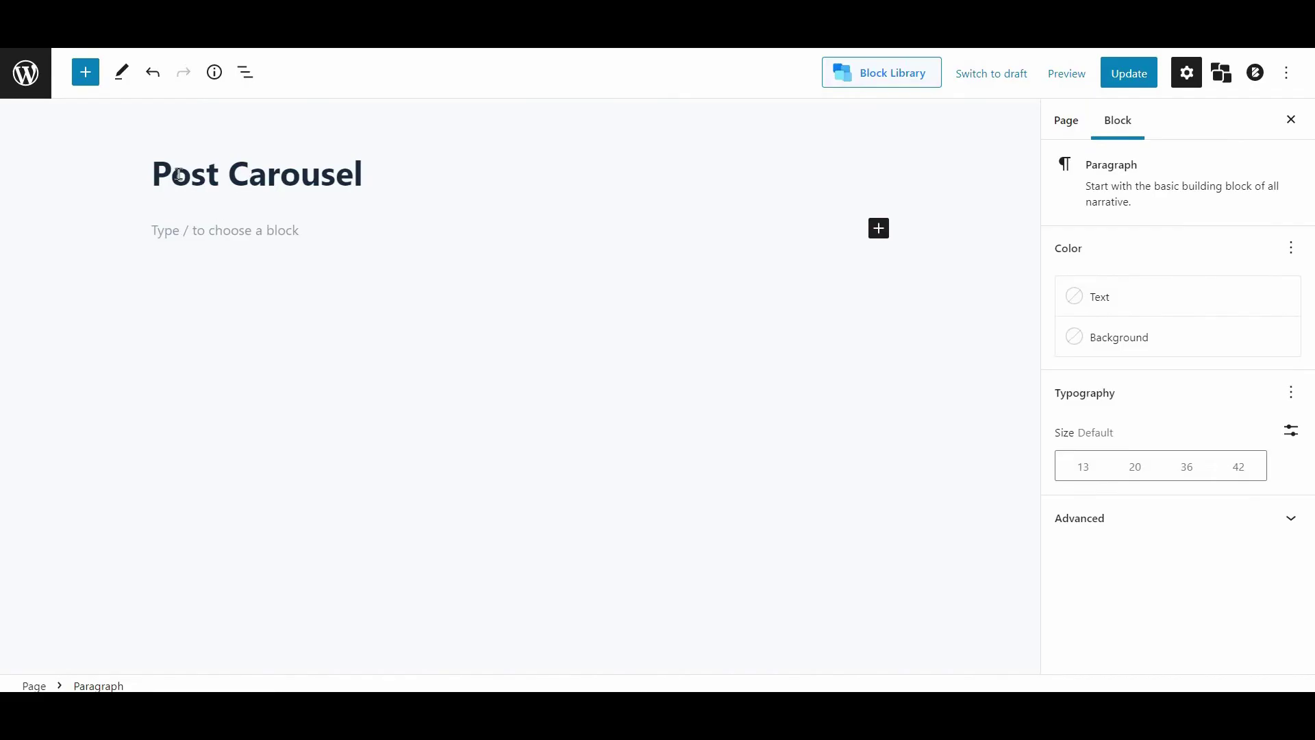
Add a Post Slider #1 block to the page and open its Ready Design gallery.
left_click(86, 73)
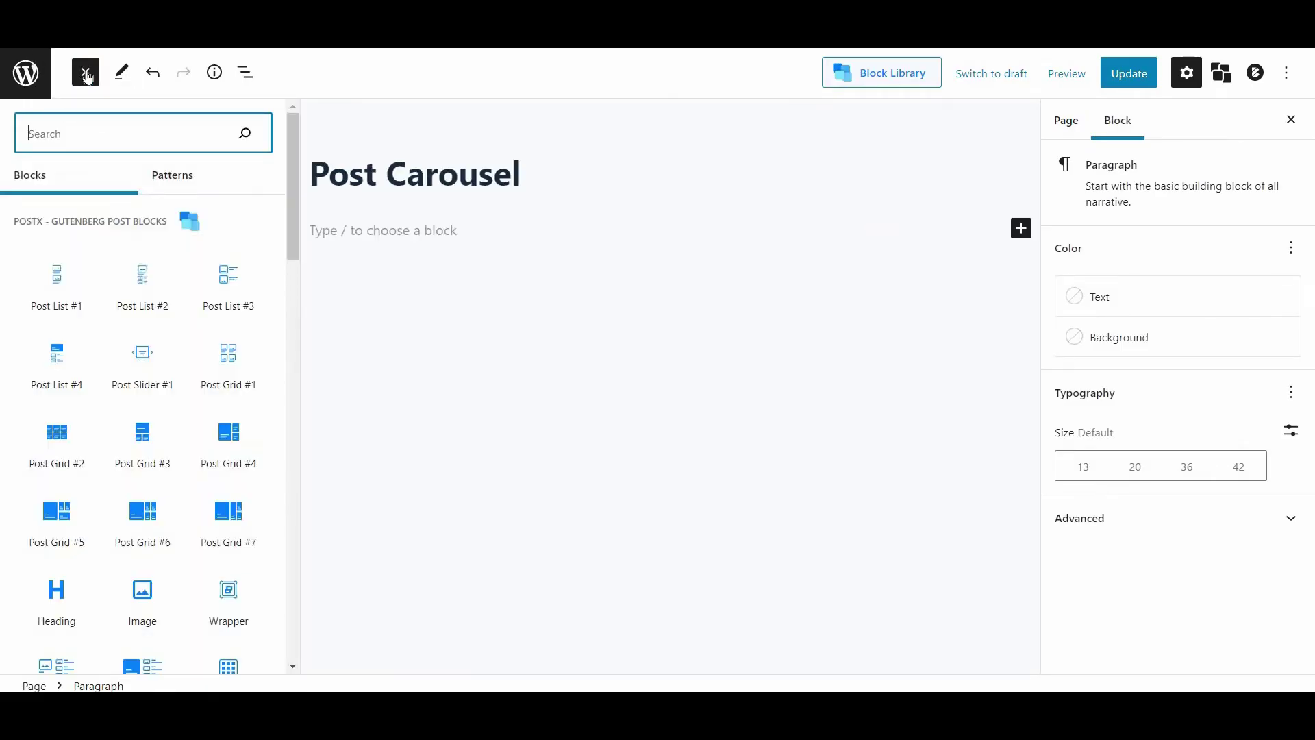
left_click(135, 370)
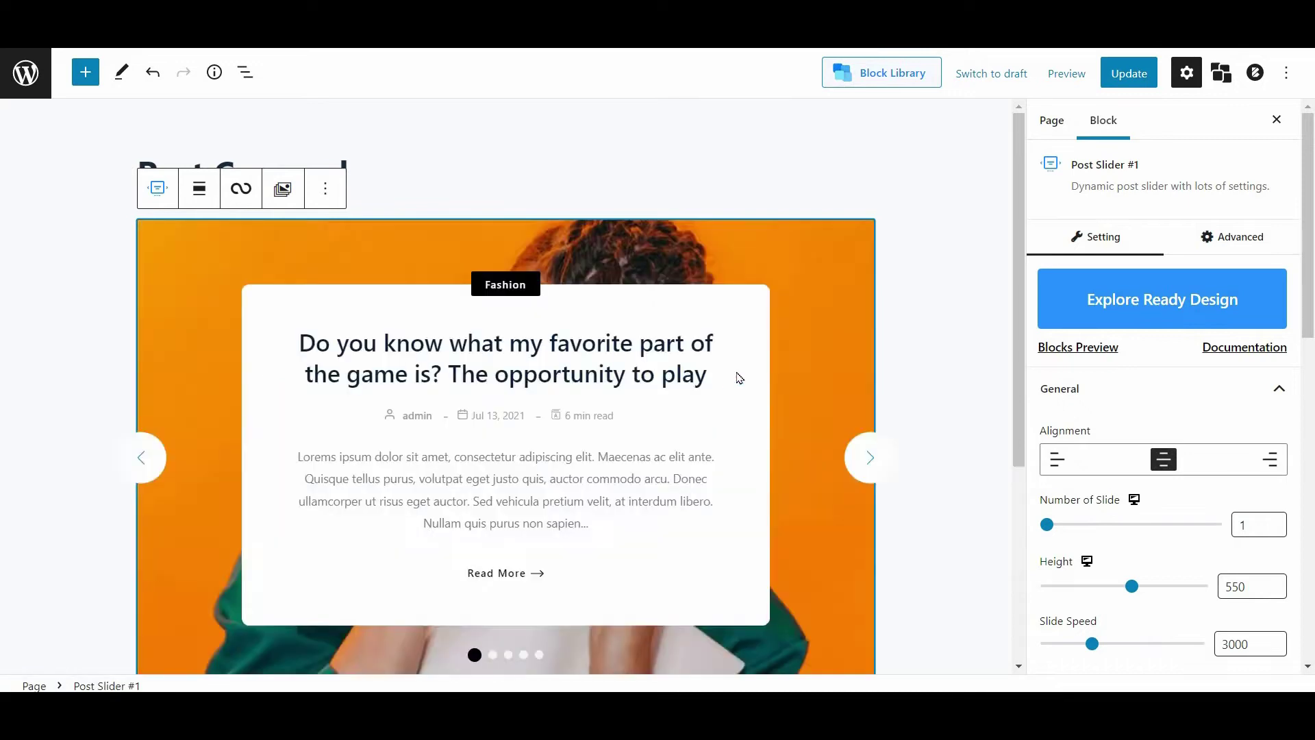
left_click(809, 347)
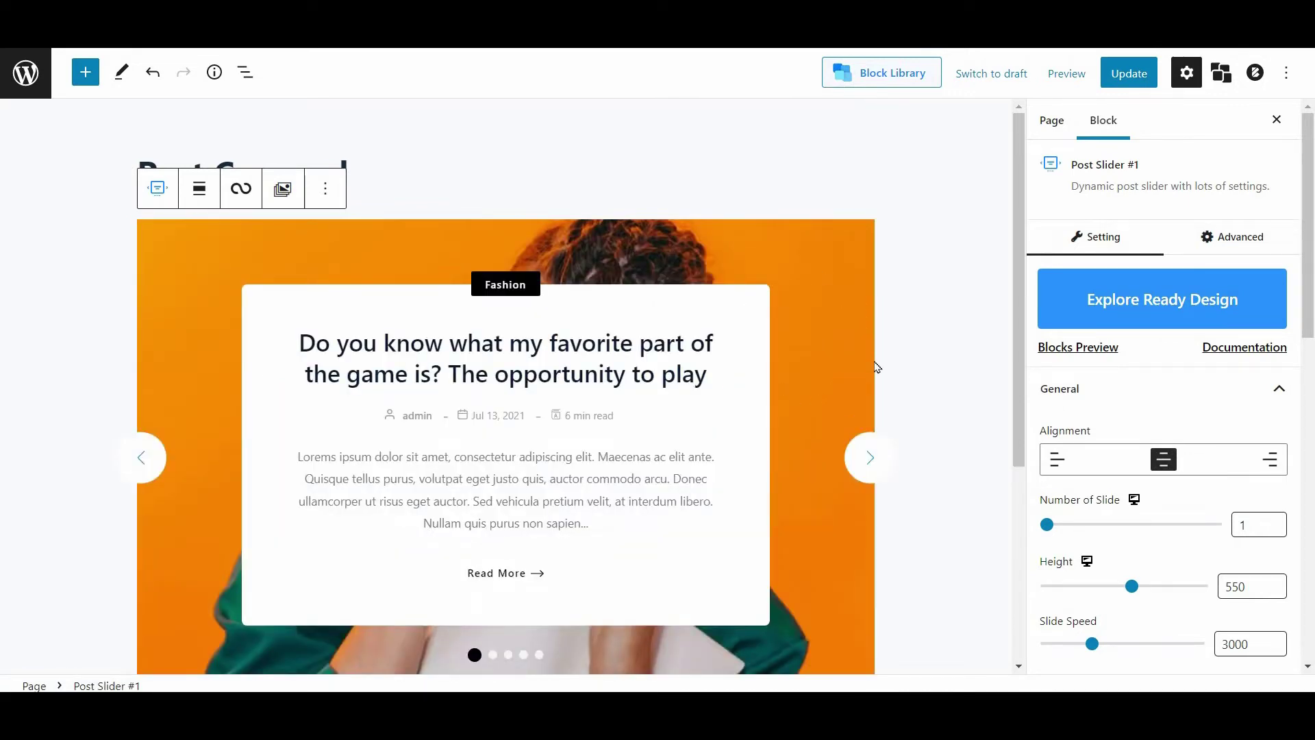
left_click(1194, 309)
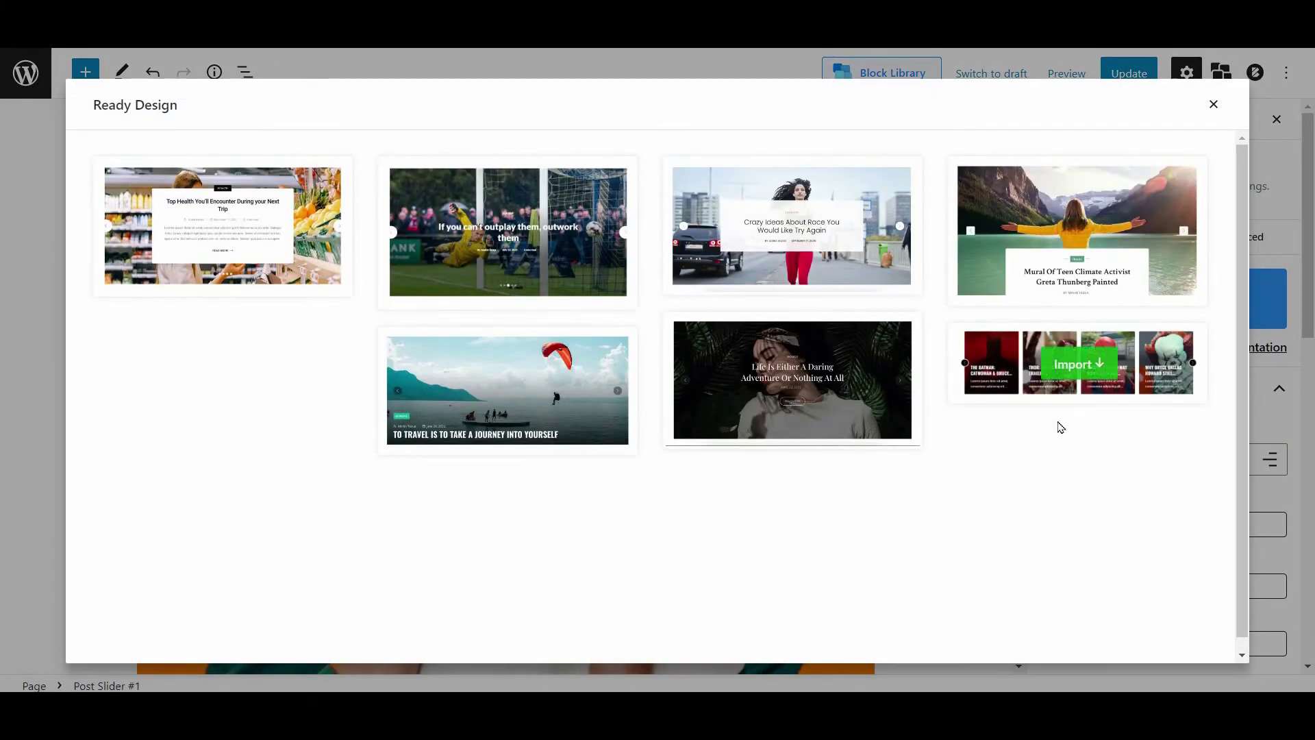
Import the four-card movie-style design and advance its cards three times with the next arrow.
mouse_move(1084, 374)
left_click(1084, 370)
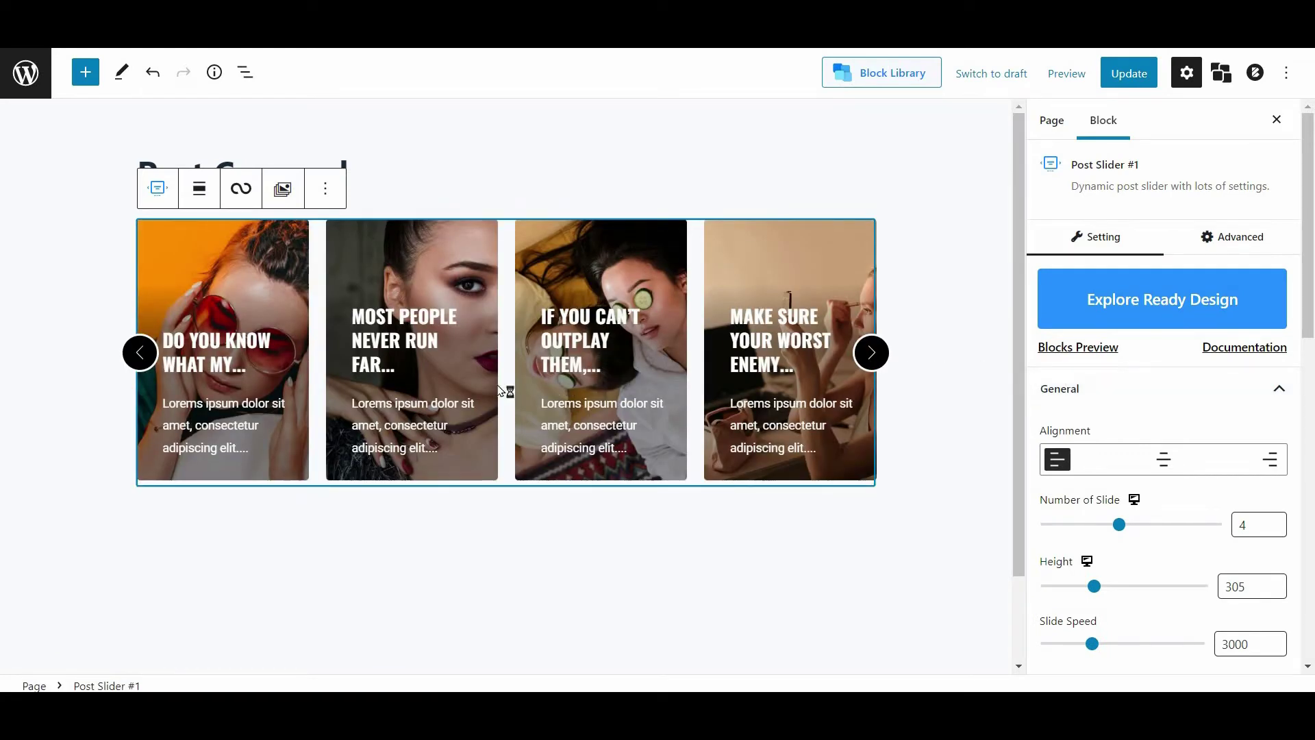
left_click(871, 353)
left_click(871, 352)
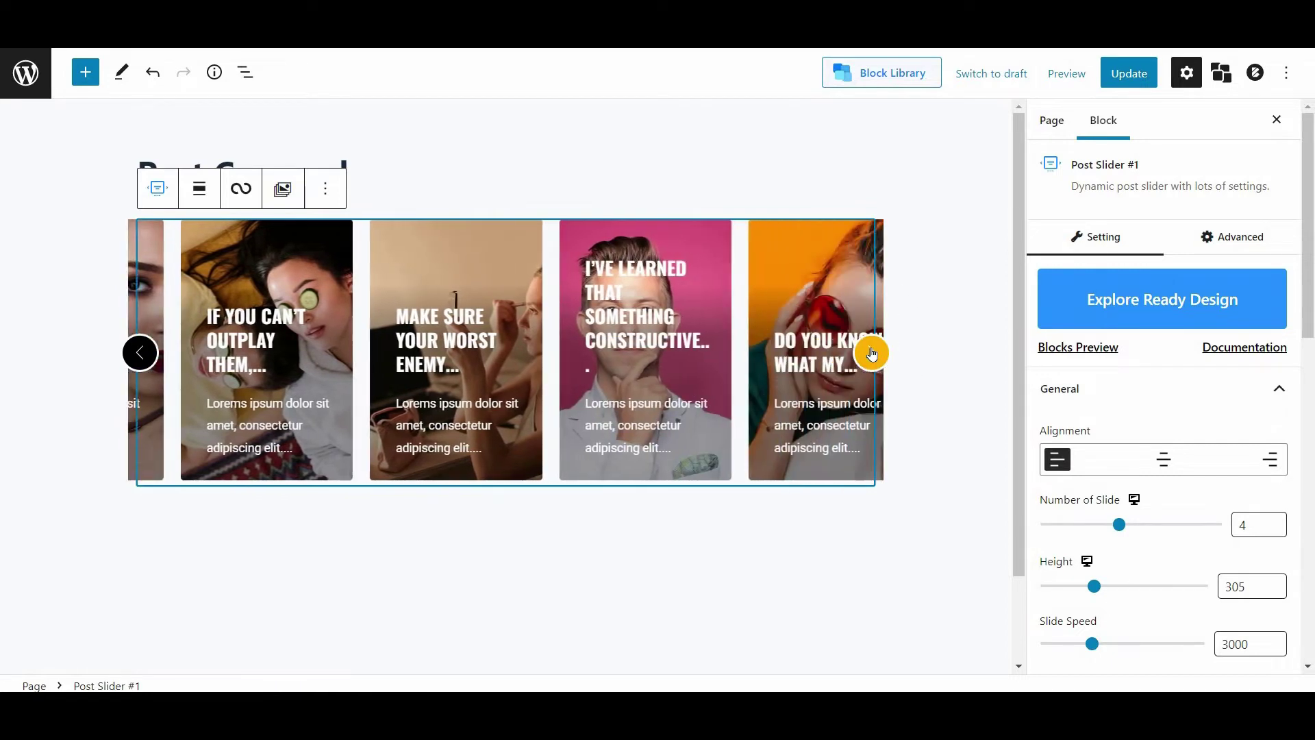
left_click(872, 353)
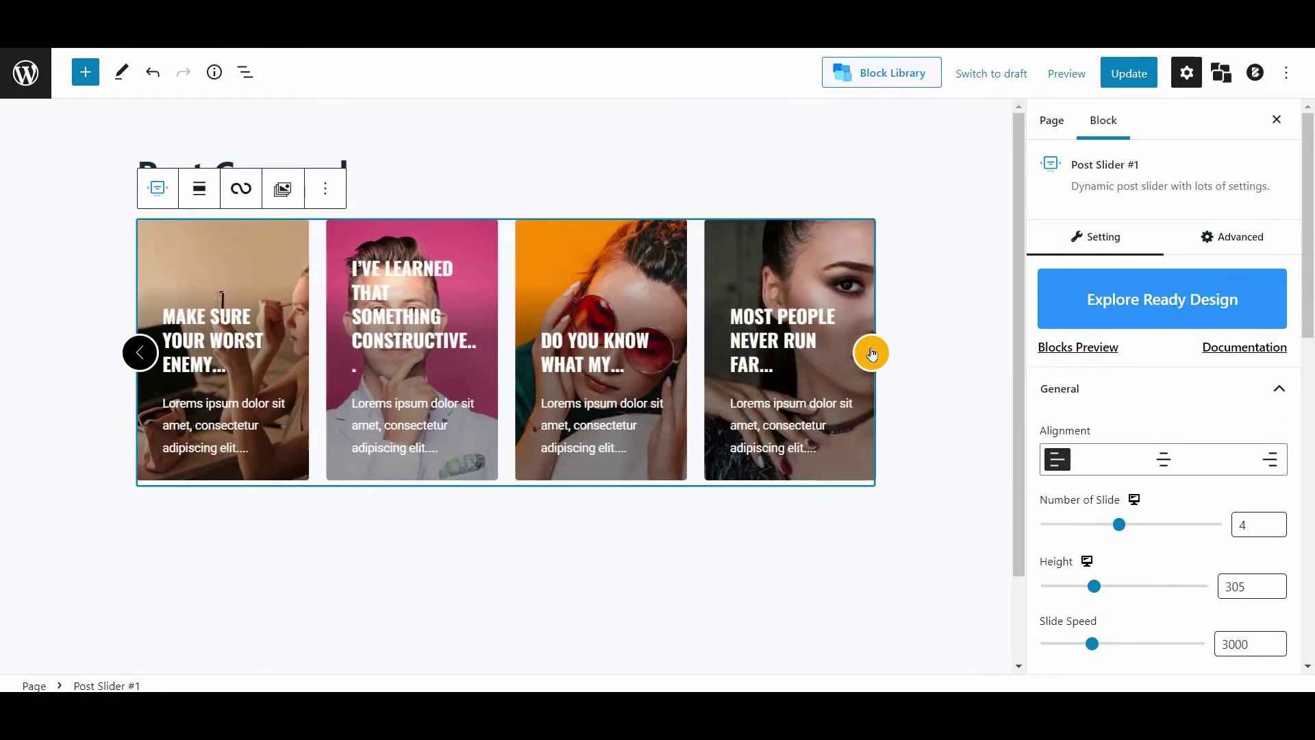
left_click(1133, 392)
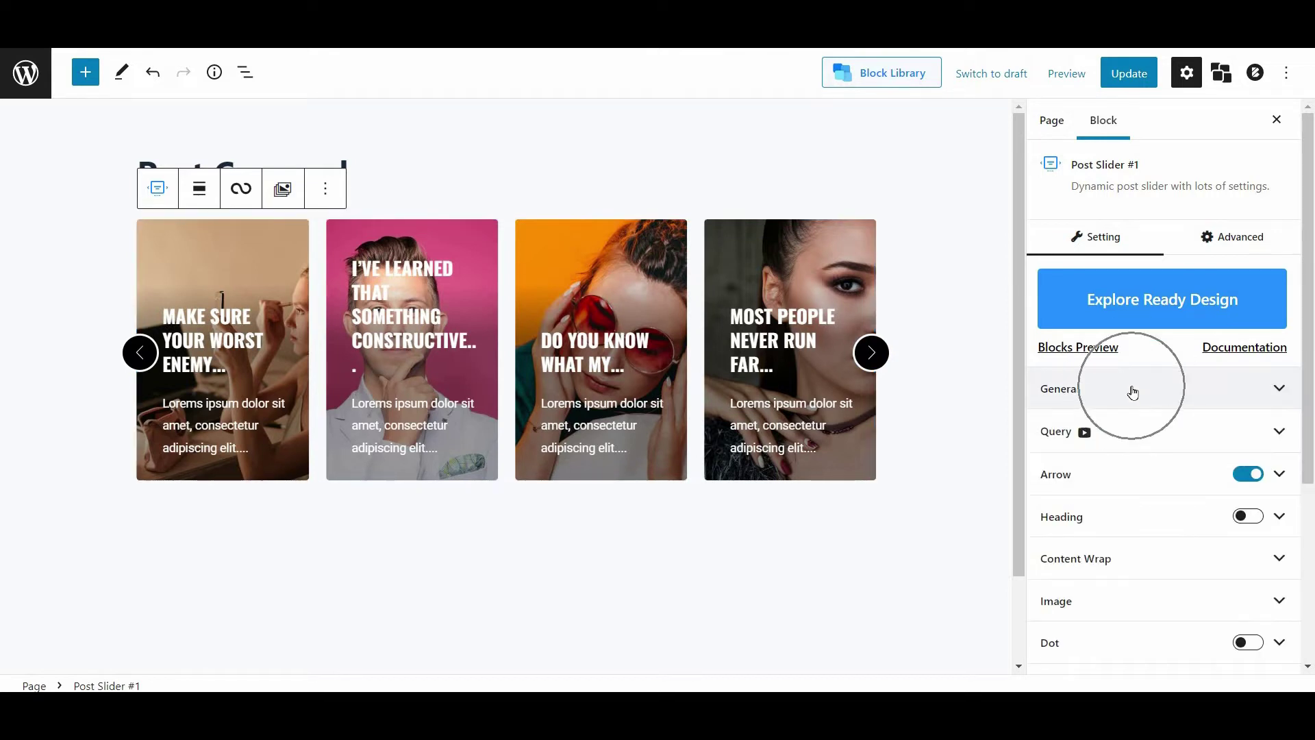
left_click(1133, 391)
scroll(1133, 392, "down", 3)
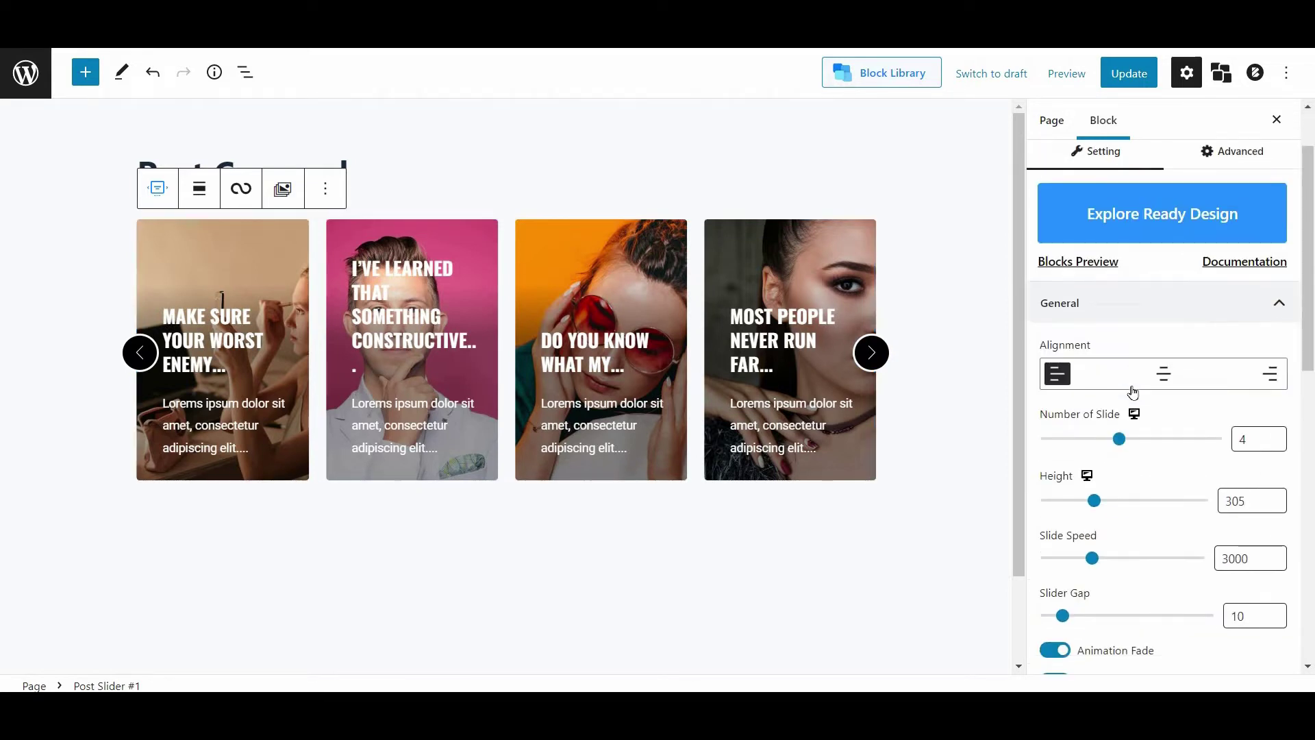
left_click(1071, 264)
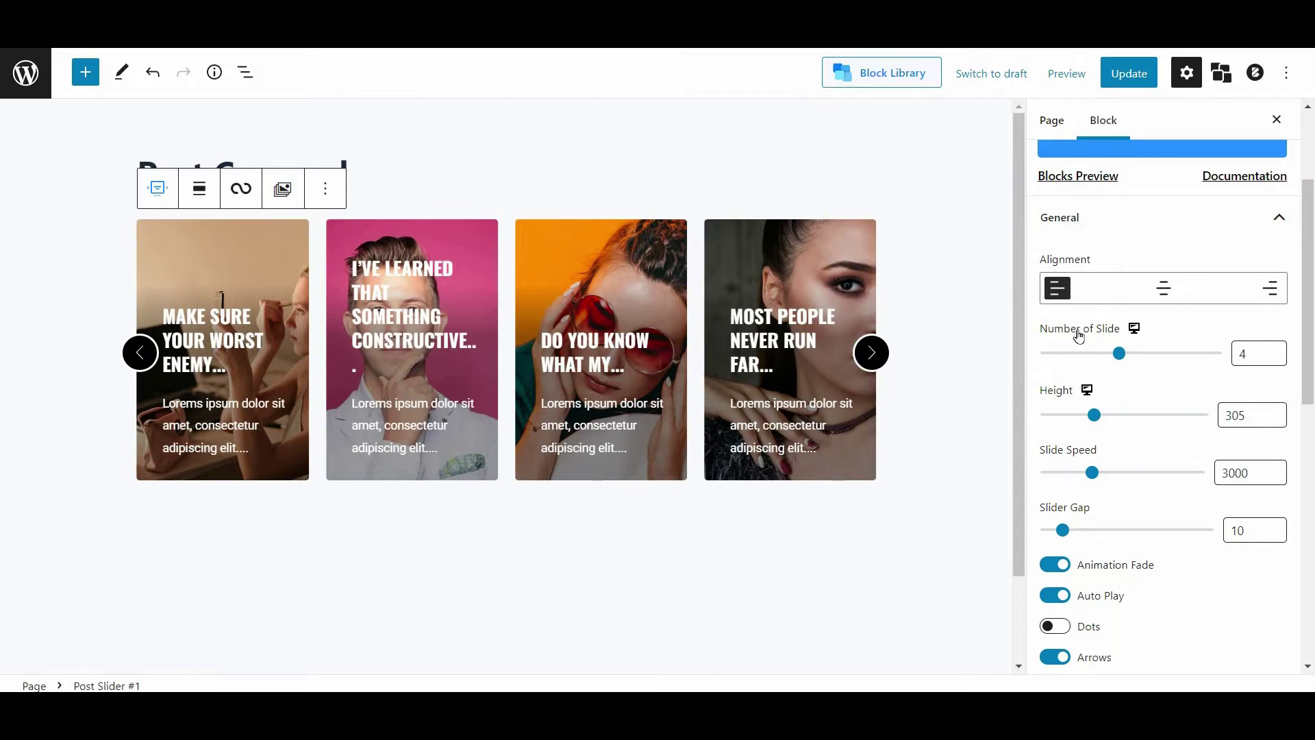
left_click(1061, 393)
left_click(1061, 457)
left_click(1070, 515)
scroll(1069, 516, "down", 3)
left_click(1115, 398)
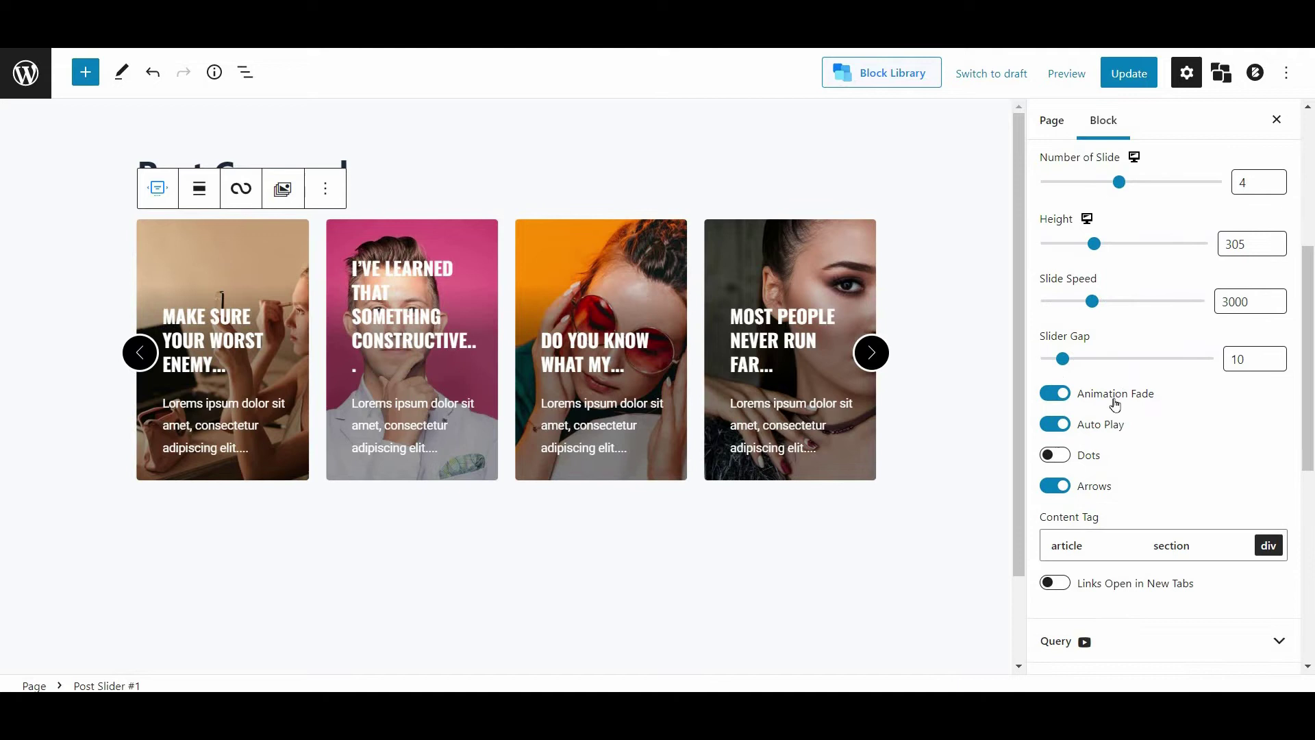
left_click(1105, 429)
left_click(1094, 454)
left_click(1094, 487)
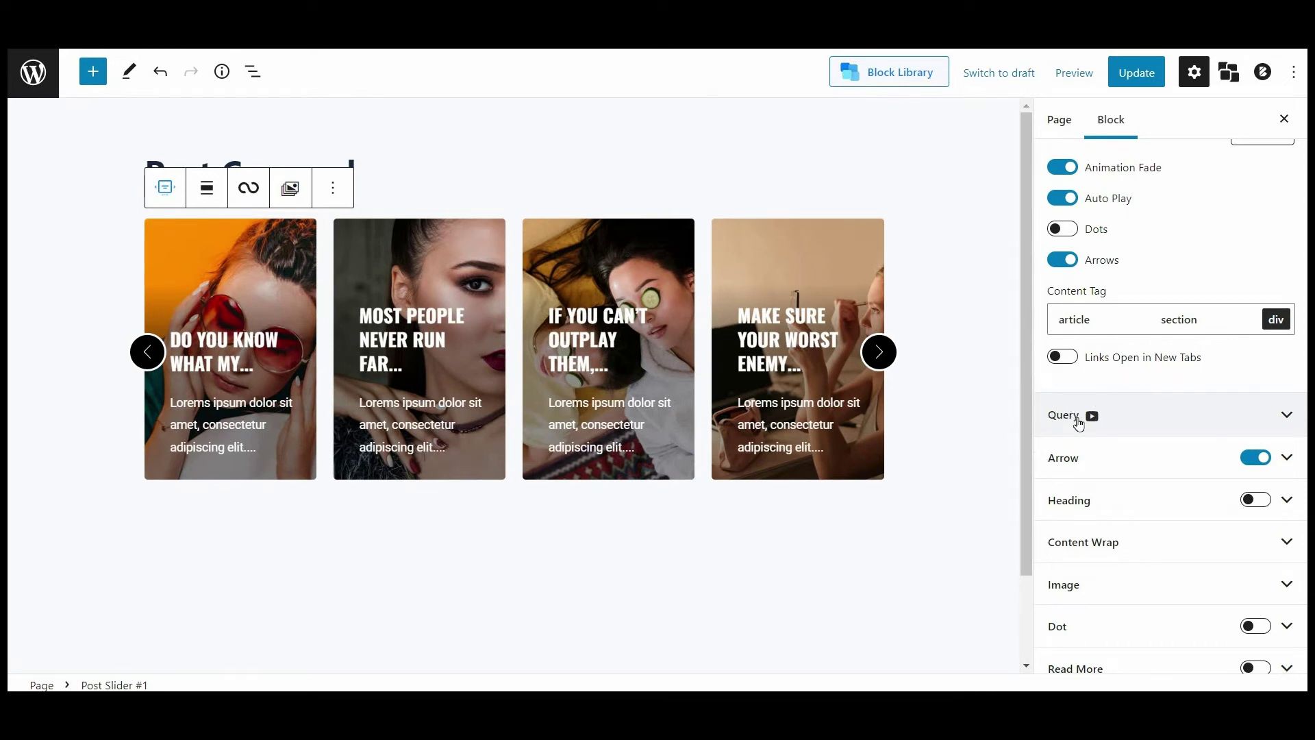
Expand the slider's Query settings panel and look through its options.
left_click(1182, 418)
scroll(1182, 419, "down", 2)
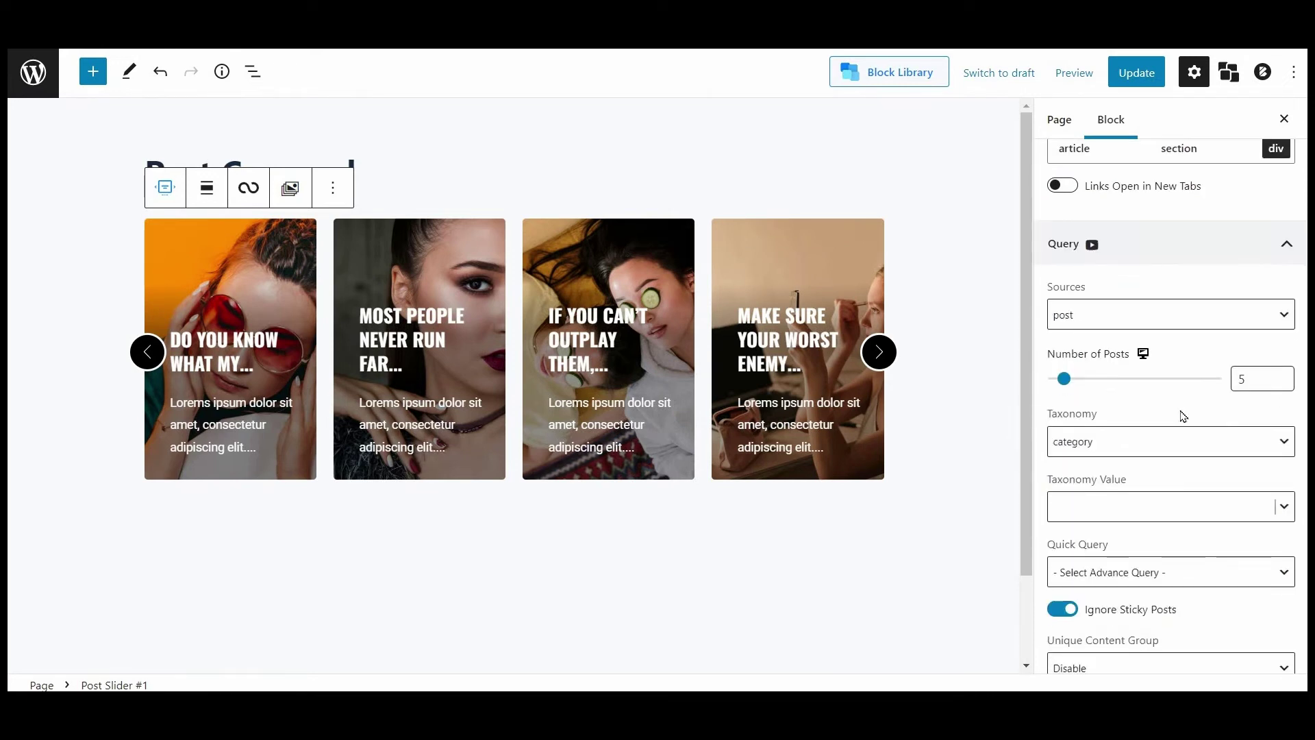
scroll(1170, 411, "down", 6)
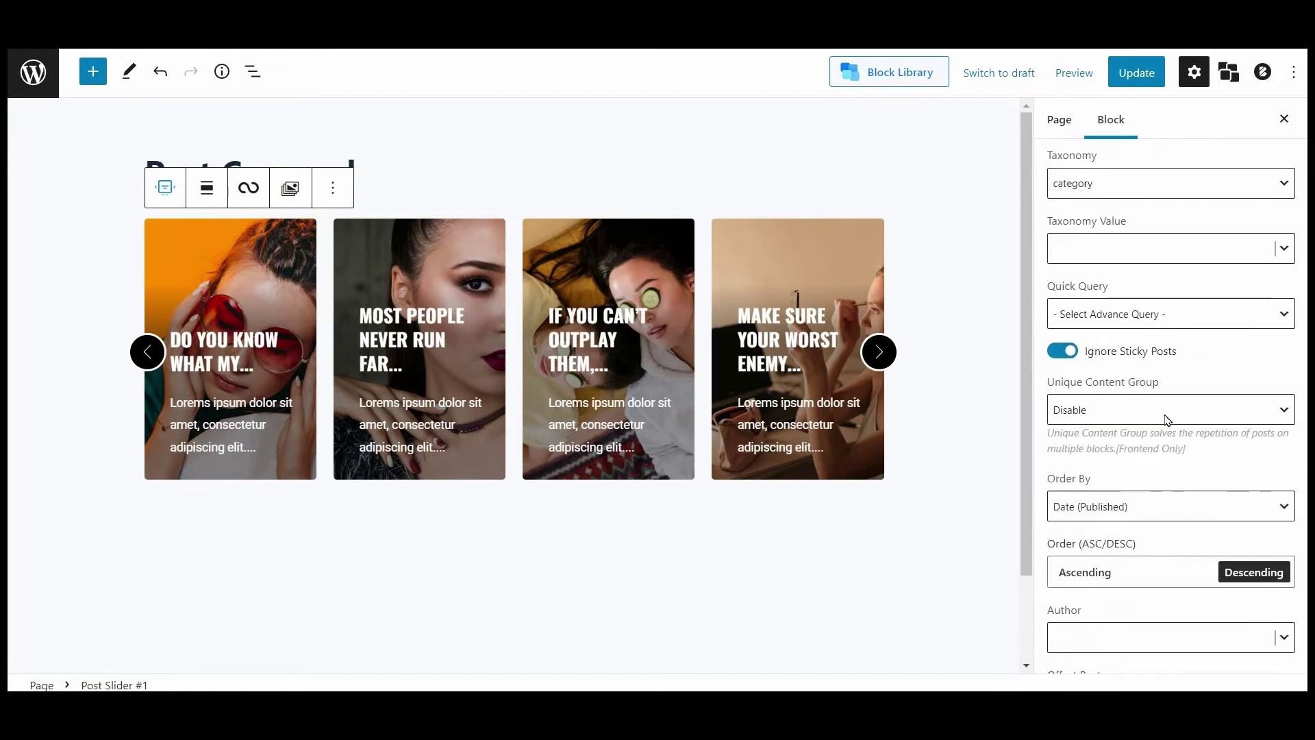
scroll(1166, 420, "down", 3)
scroll(1165, 420, "up", 8)
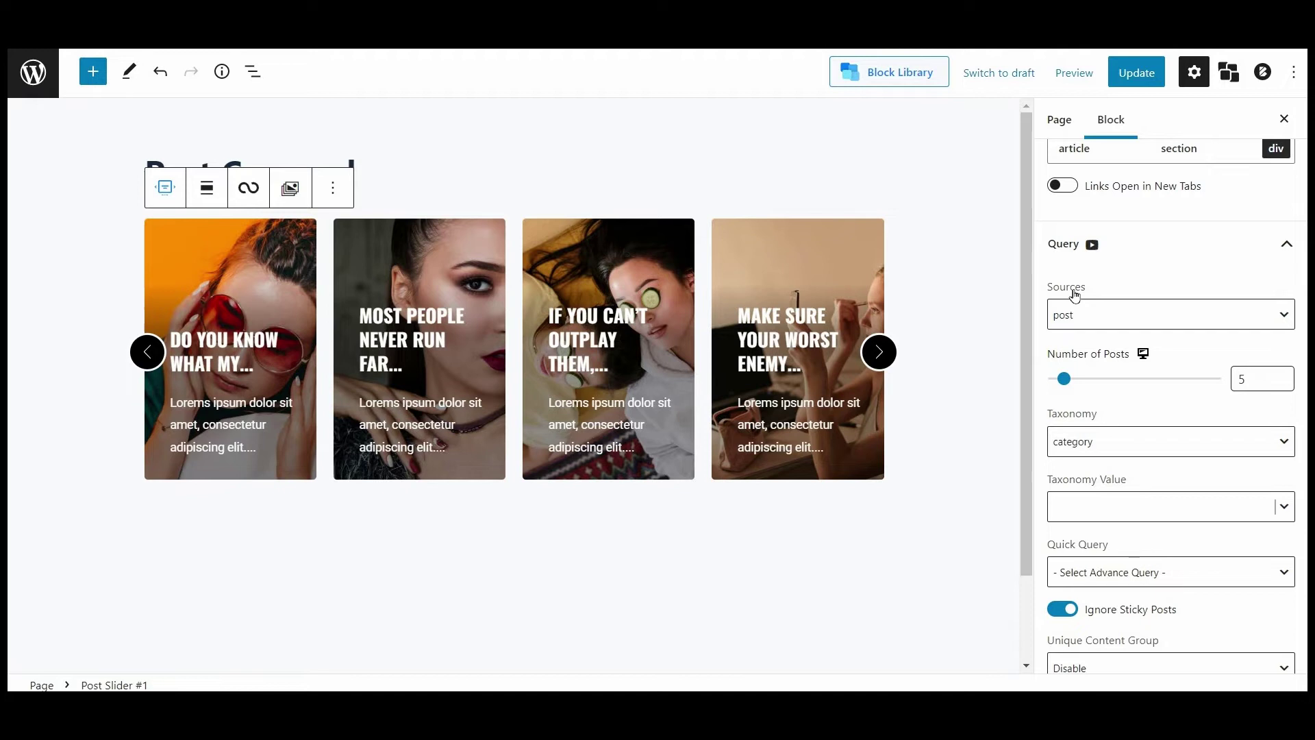
left_click(1074, 296)
Browse the Sources dropdown options and close it with 'post' still selected.
left_click(1269, 319)
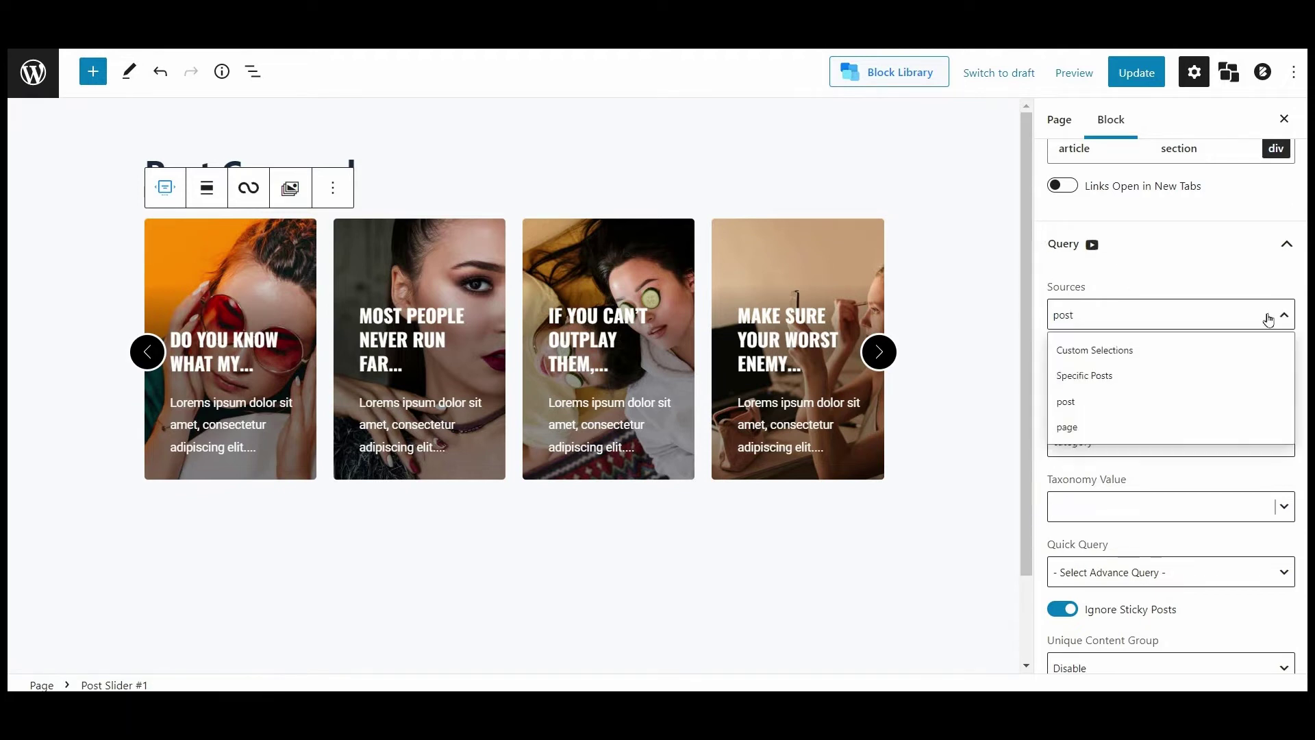
left_click(1081, 429)
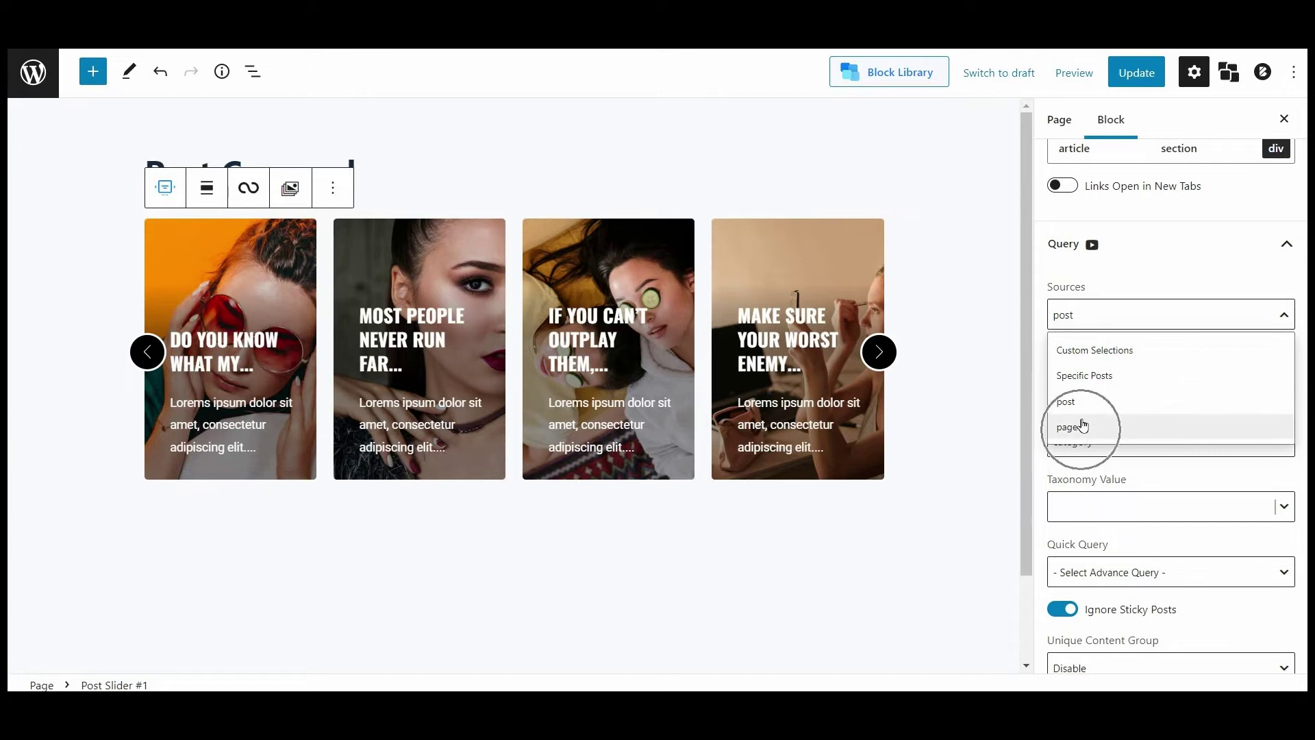
left_click(1280, 319)
left_click(1221, 317)
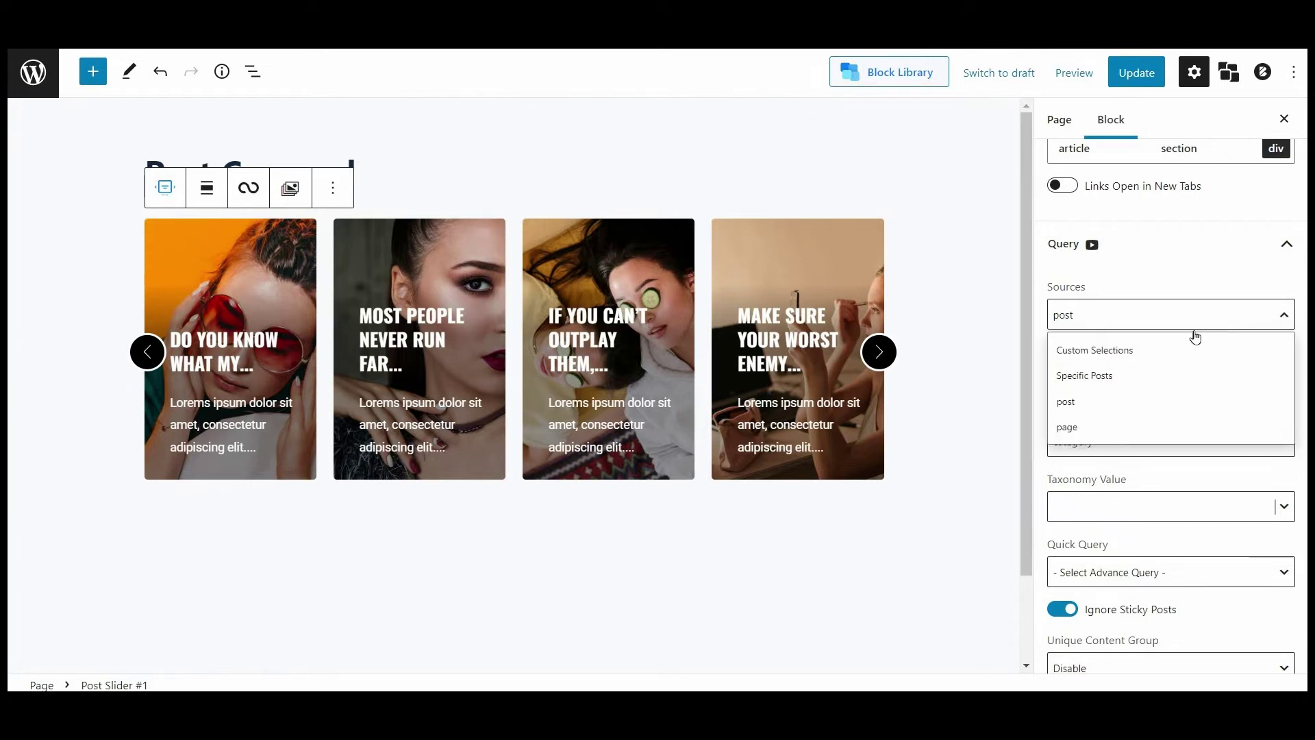
left_click(1101, 383)
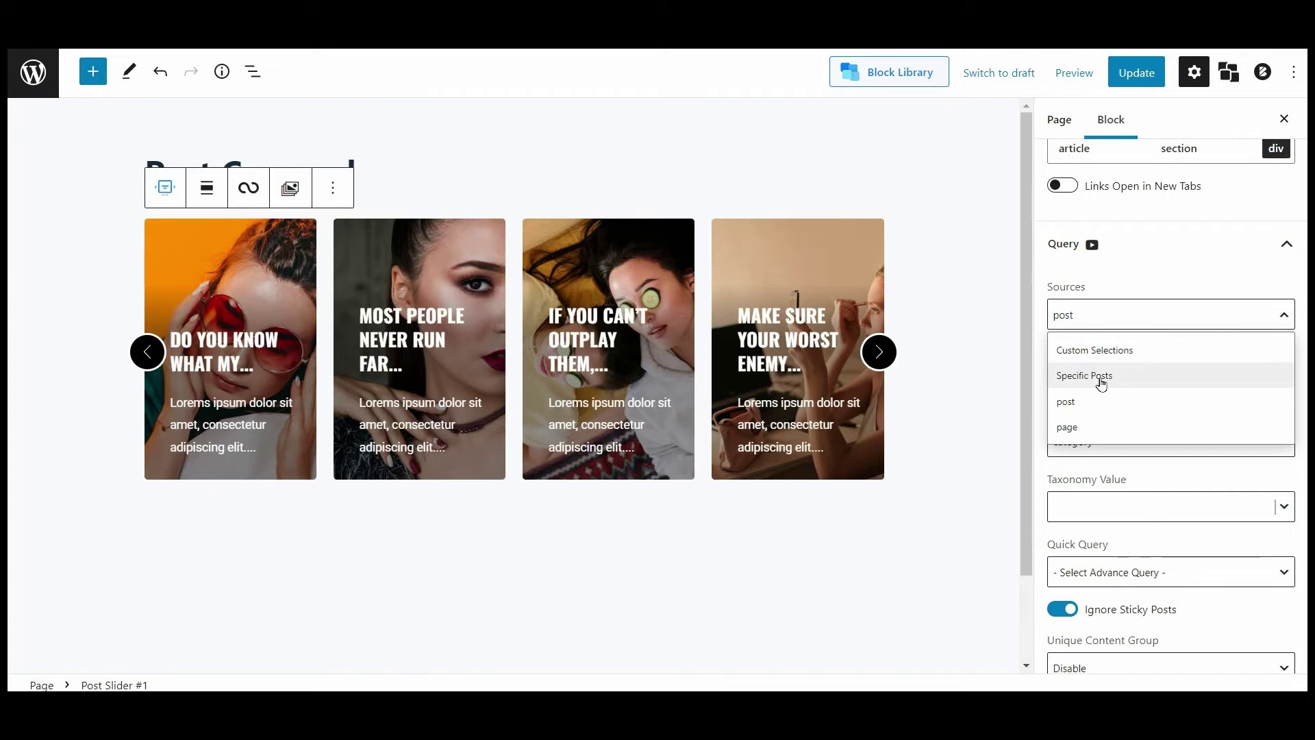
left_click(1111, 355)
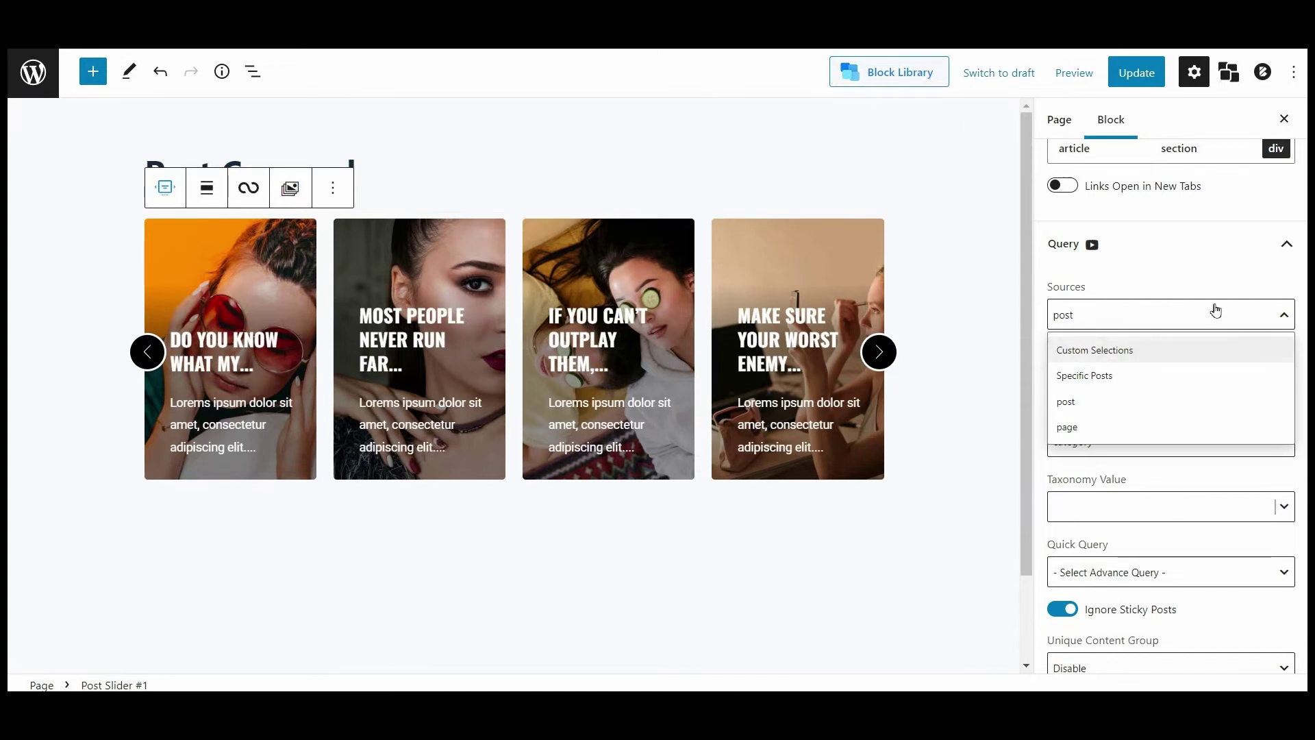
left_click(1237, 314)
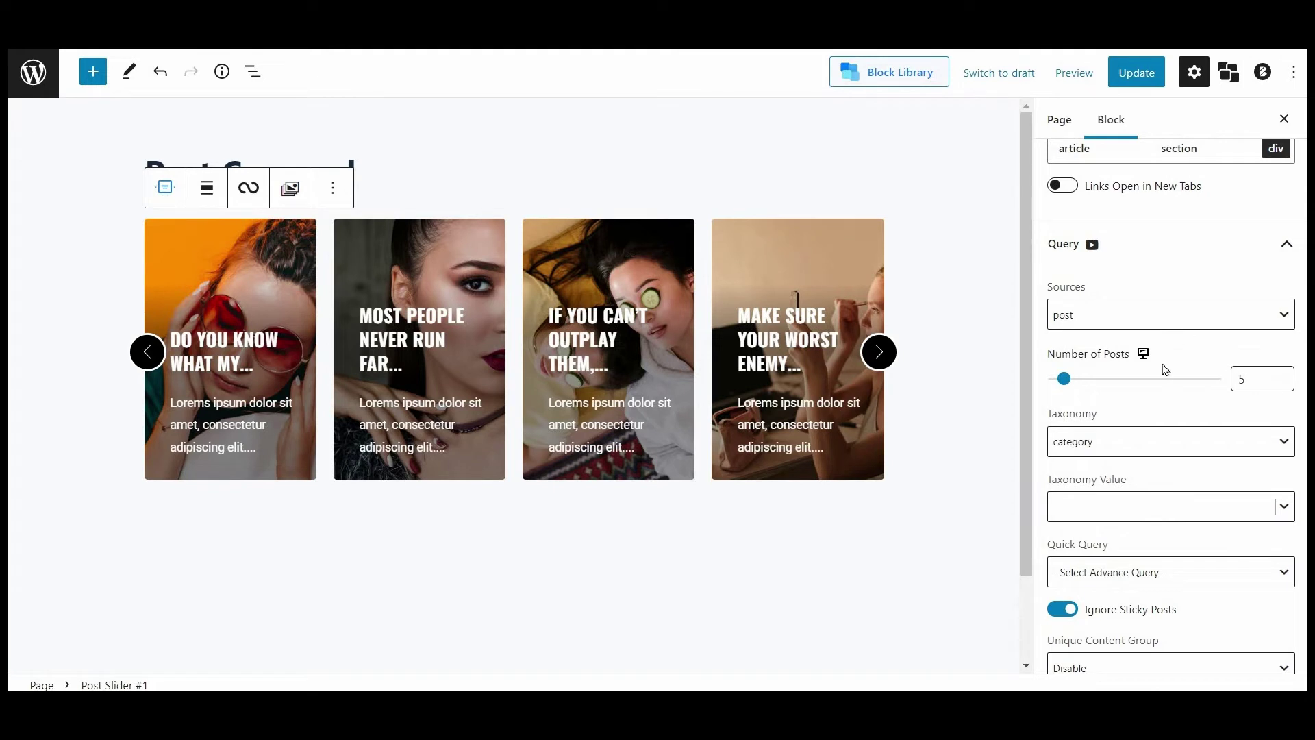
scroll(1183, 333, "down", 2)
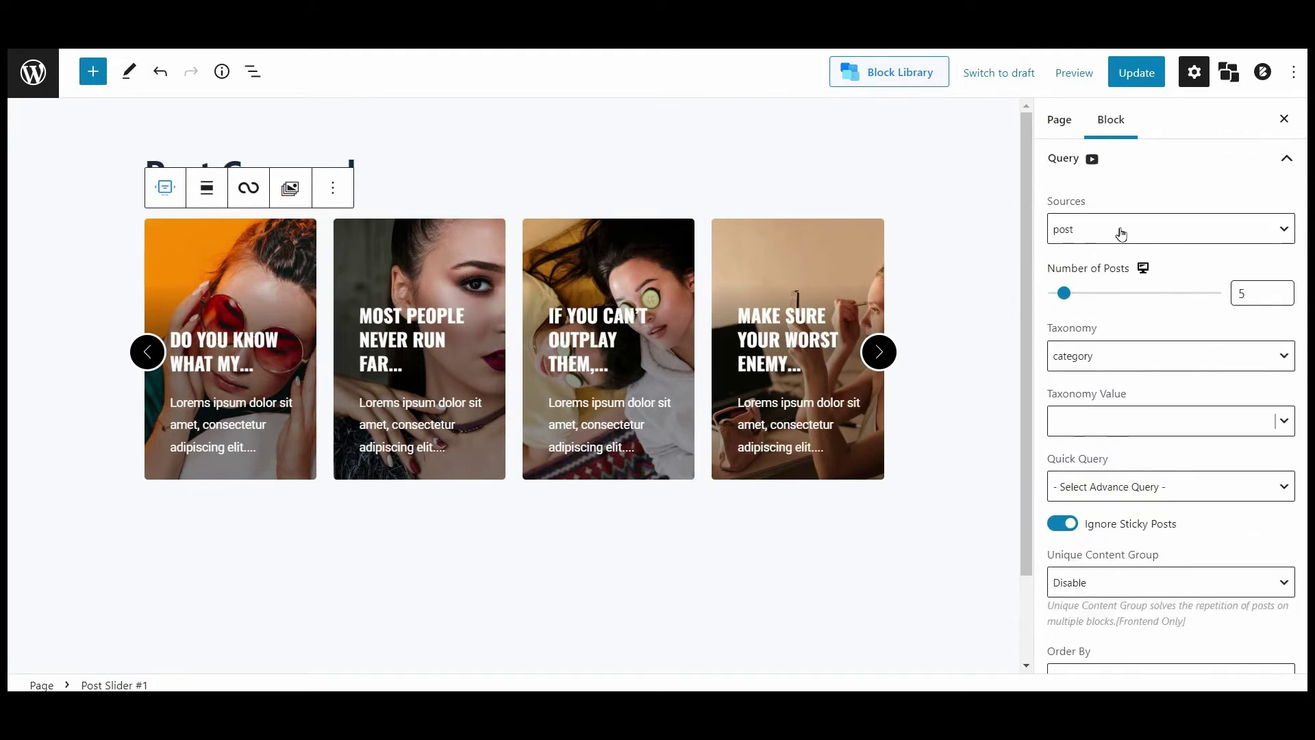
left_click(1108, 275)
left_click(1273, 363)
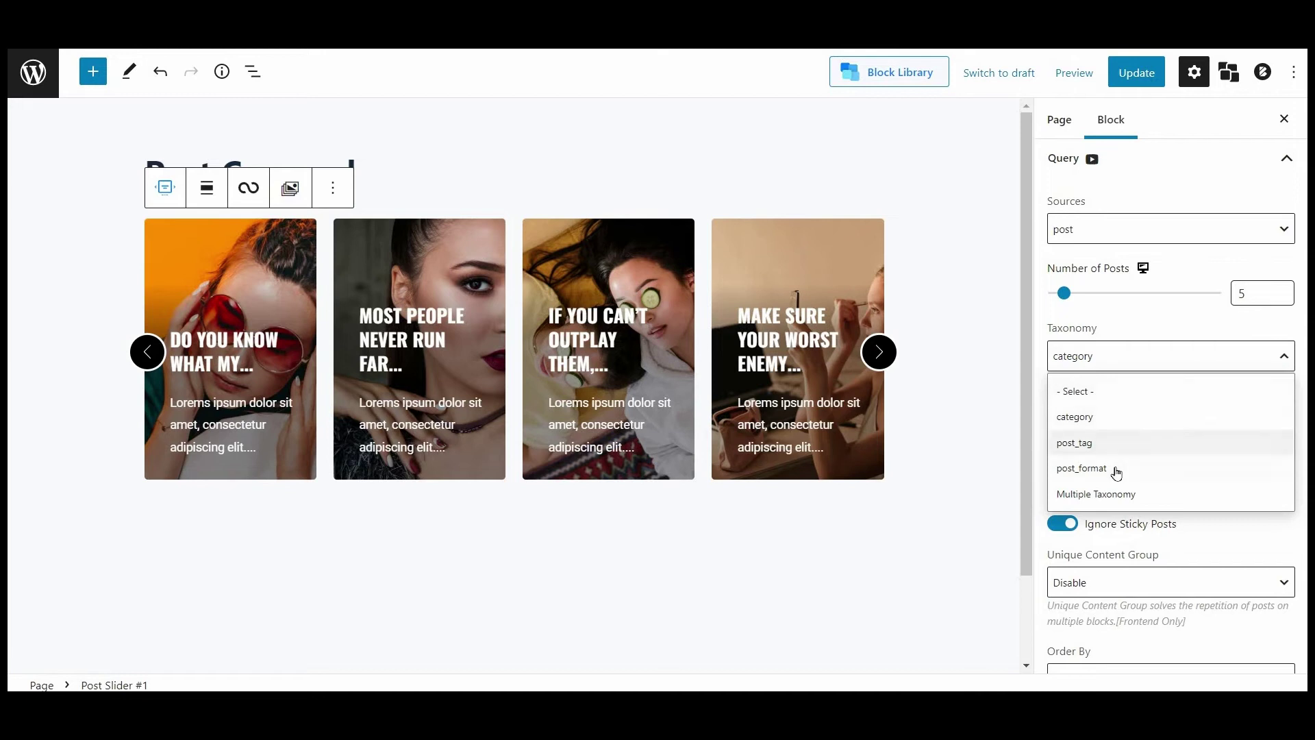
left_click(1275, 359)
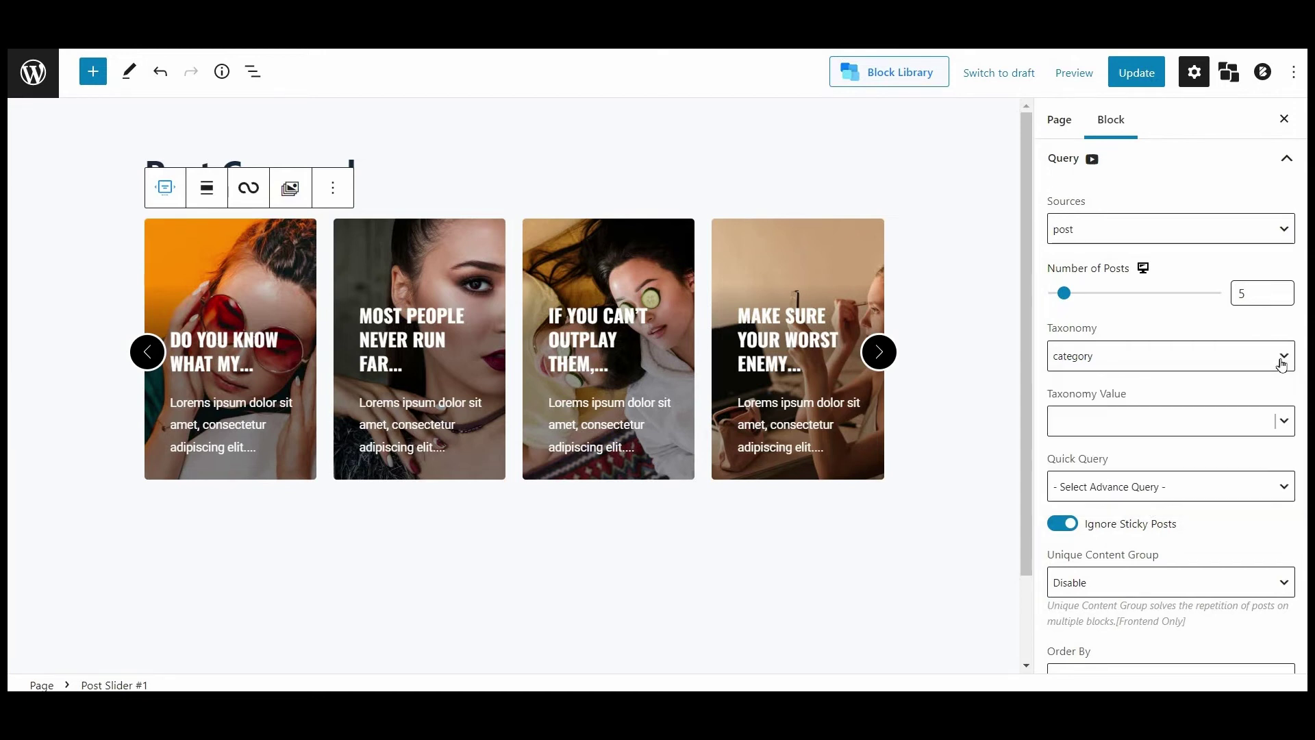
scroll(1278, 358, "down", 2)
left_click(1285, 341)
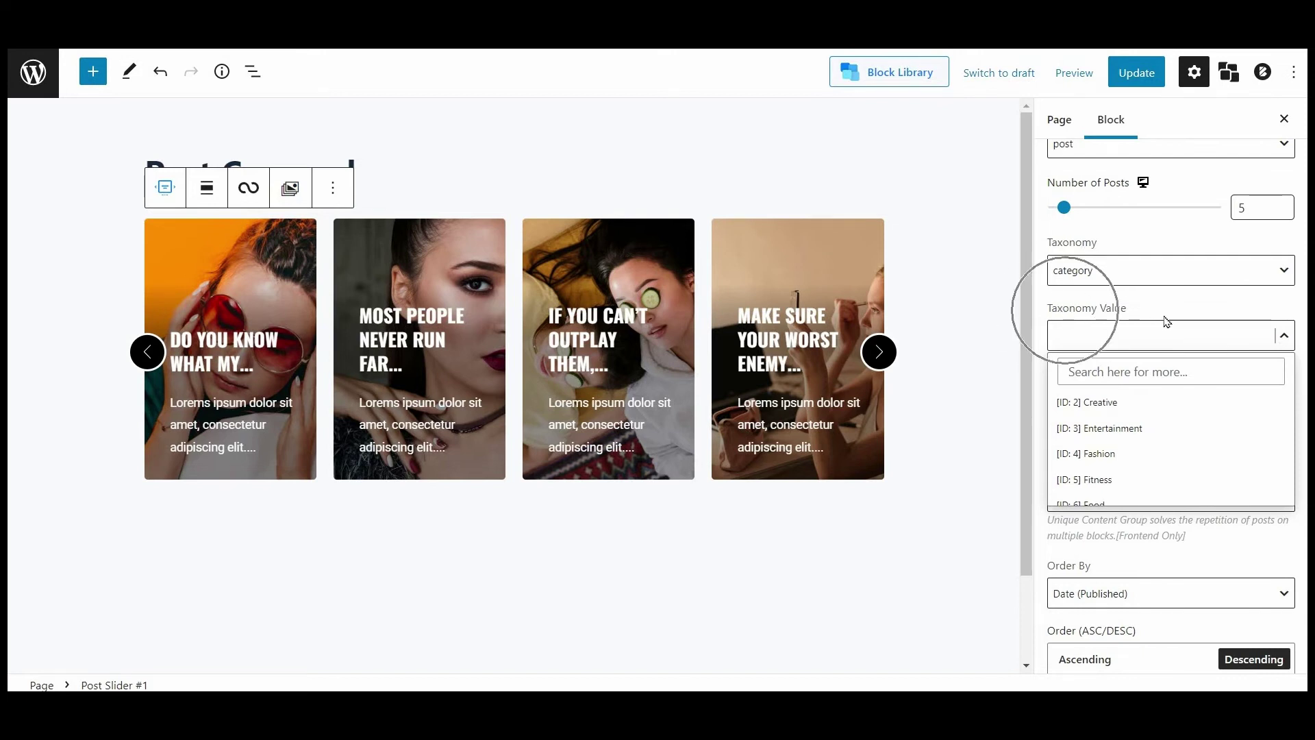
left_click(1285, 343)
scroll(1236, 337, "down", 2)
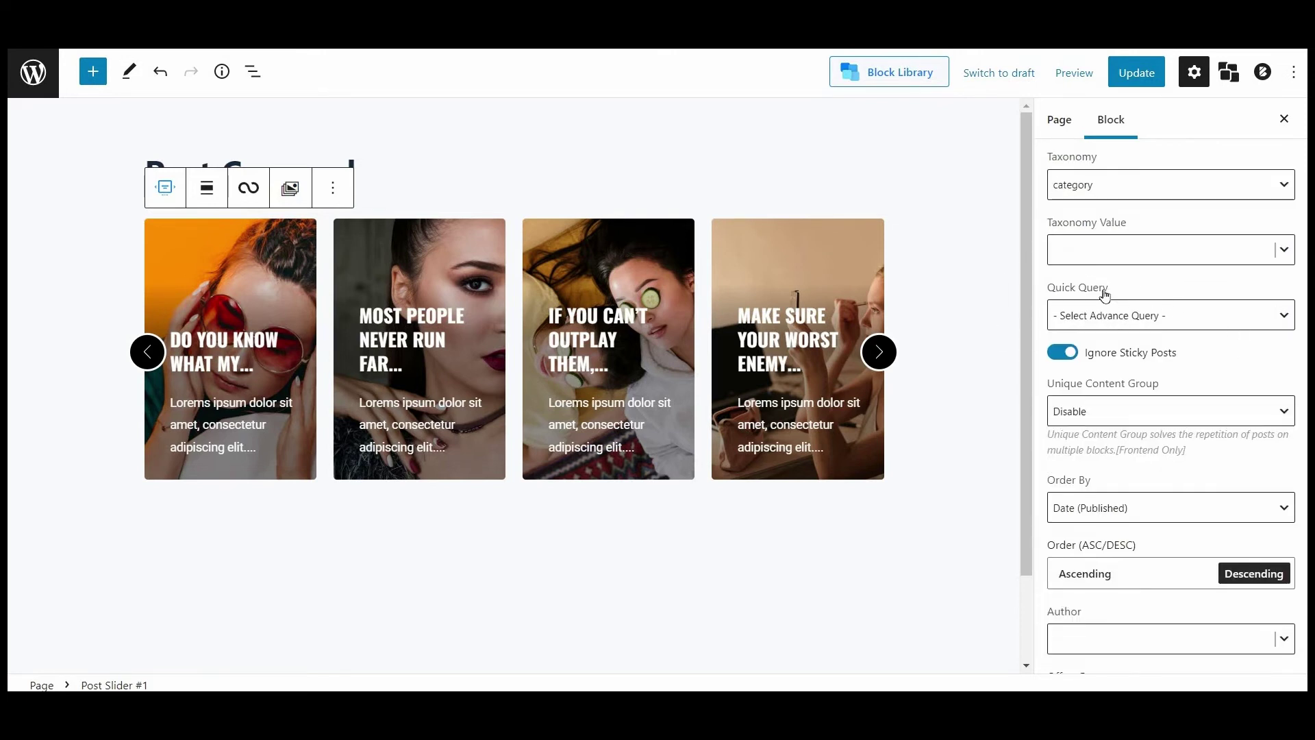
left_click(1285, 316)
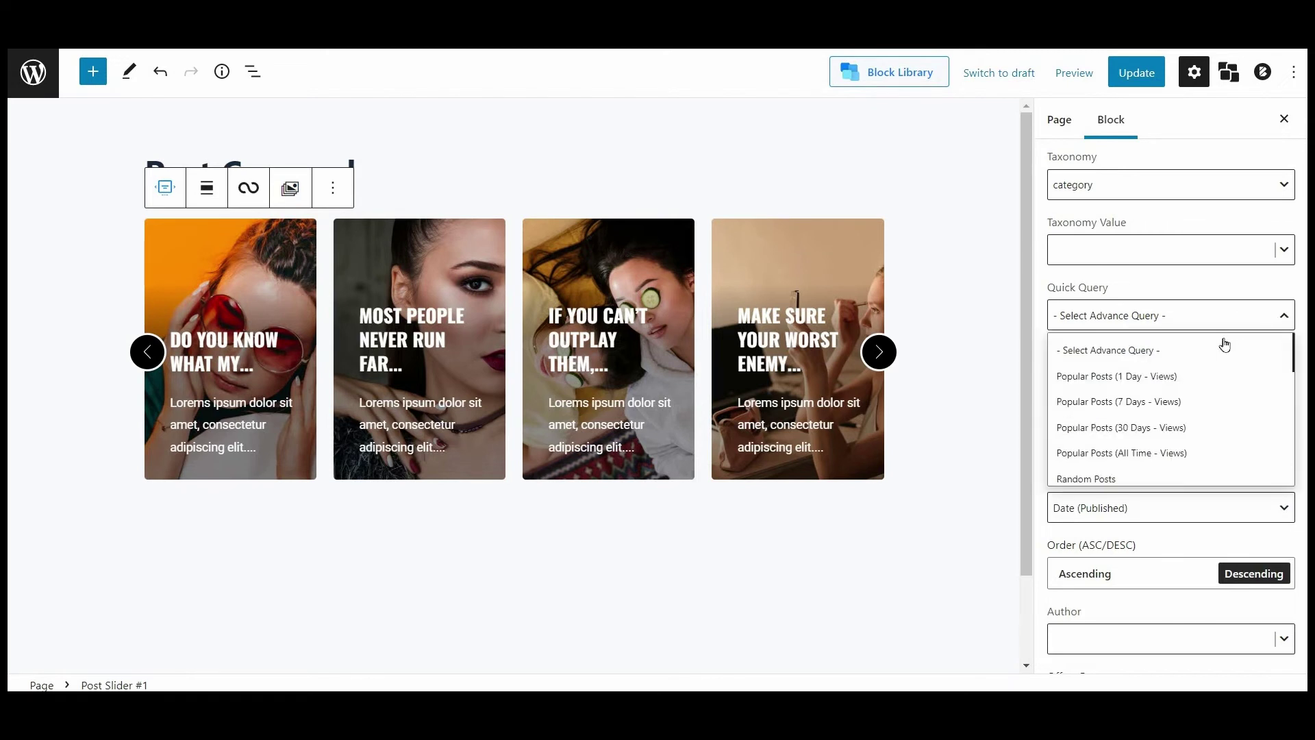
scroll(1220, 354, "down", 2)
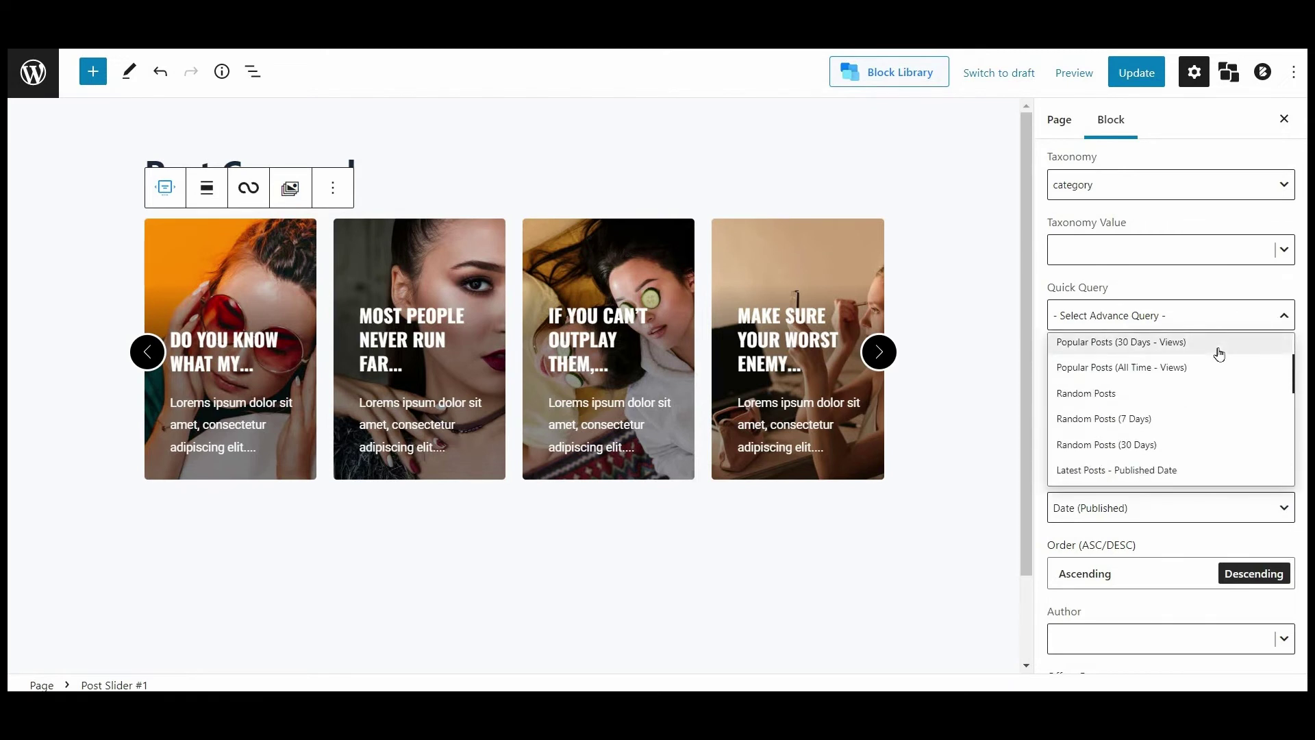
scroll(1219, 353, "down", 4)
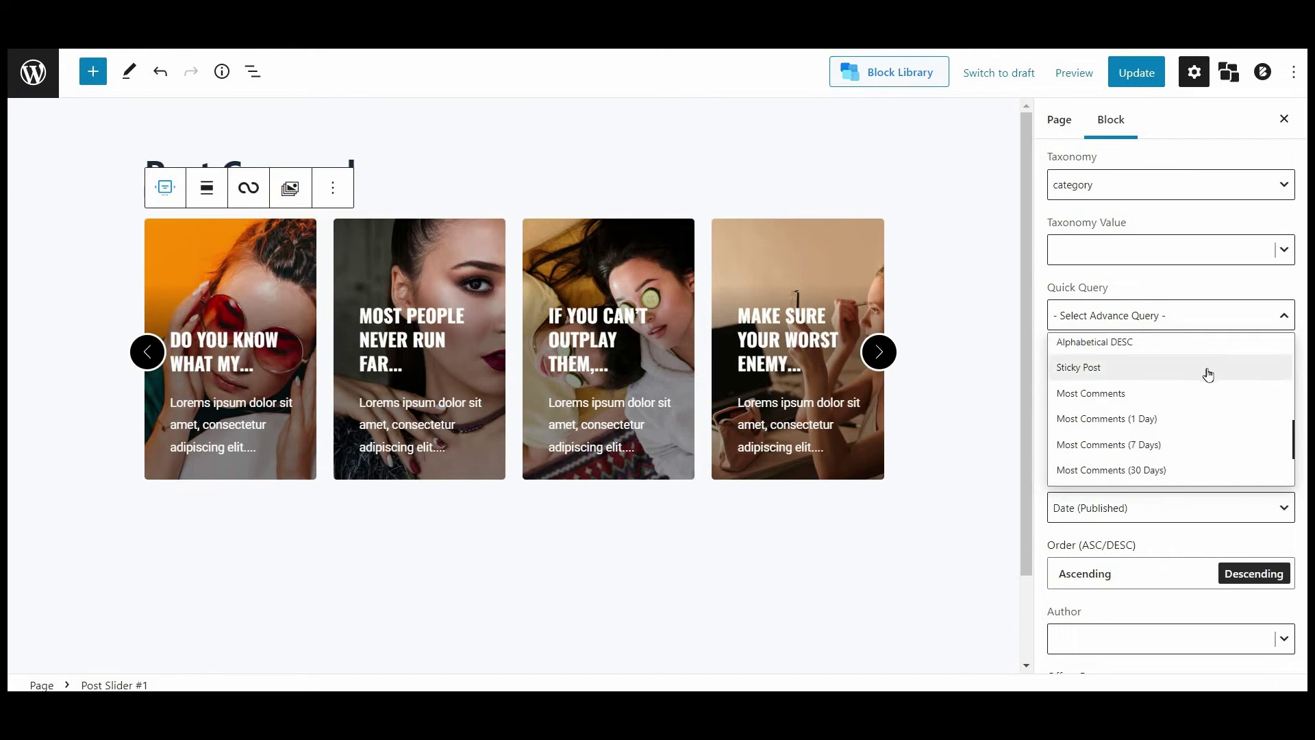
scroll(1208, 374, "down", 3)
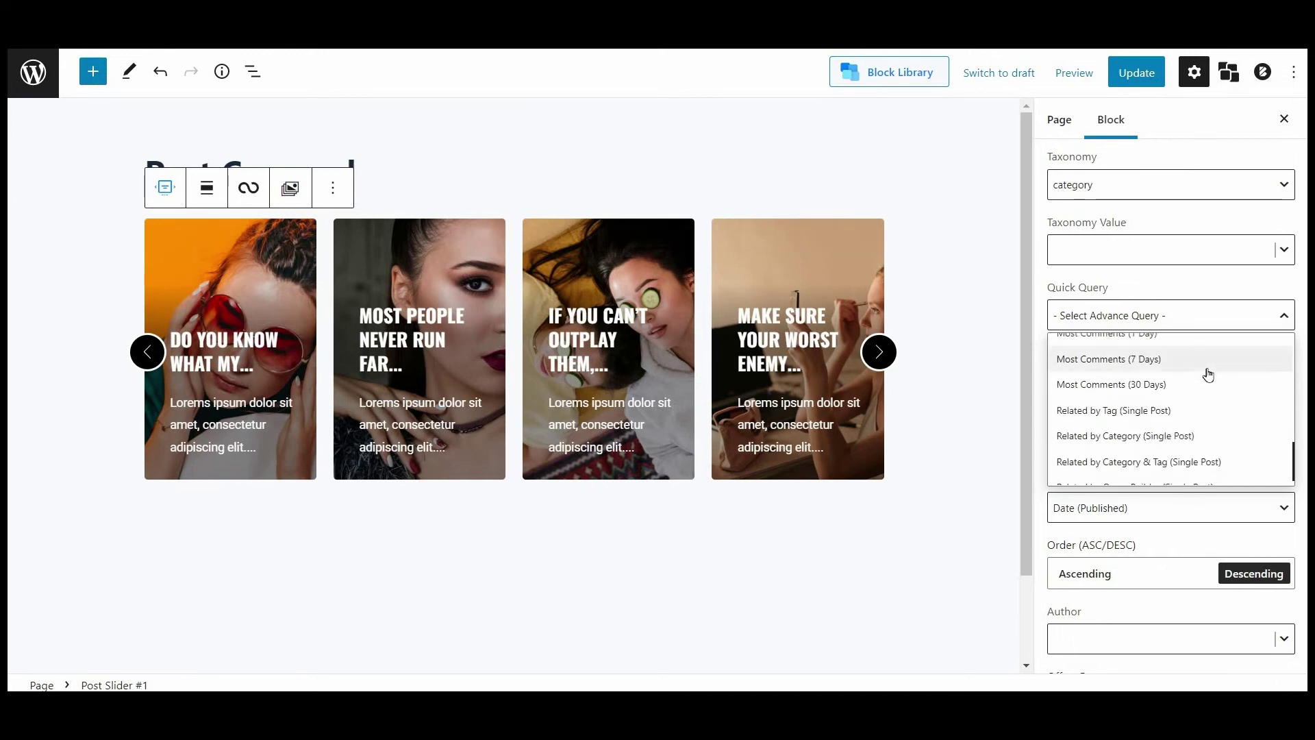
left_click(1281, 324)
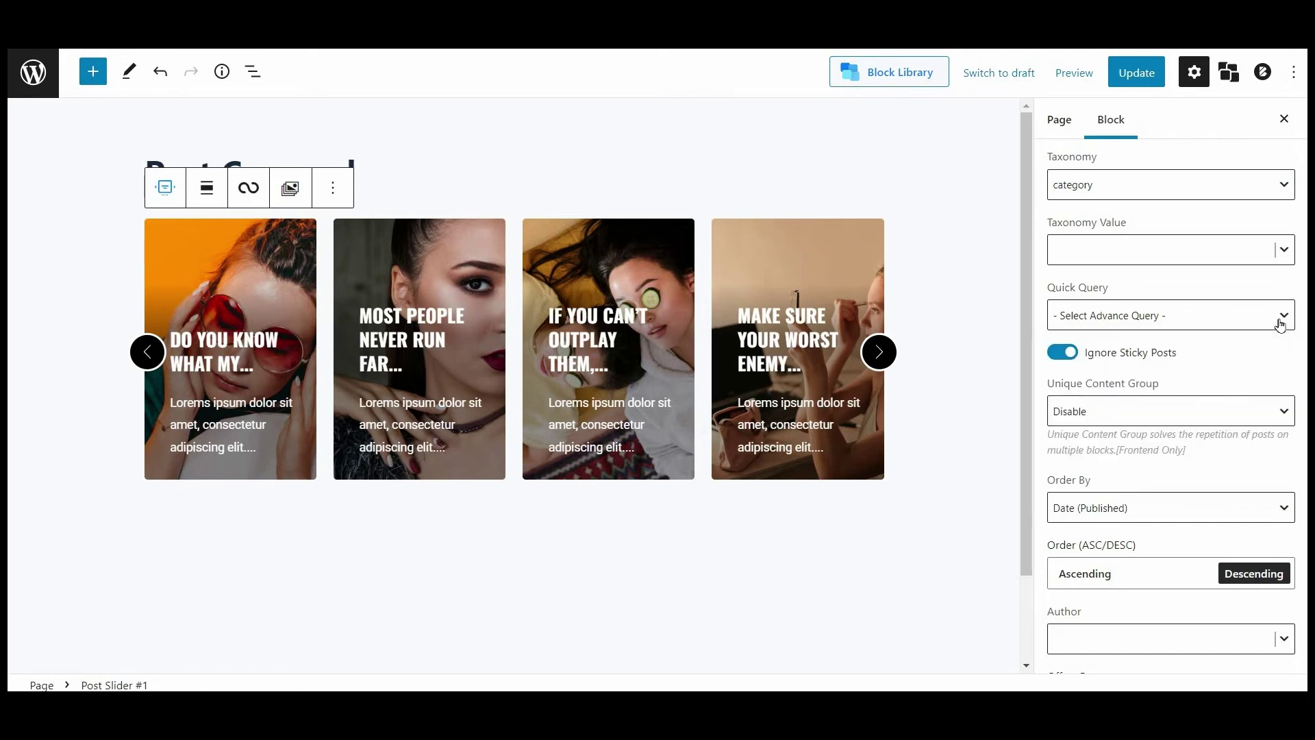
left_click(1146, 355)
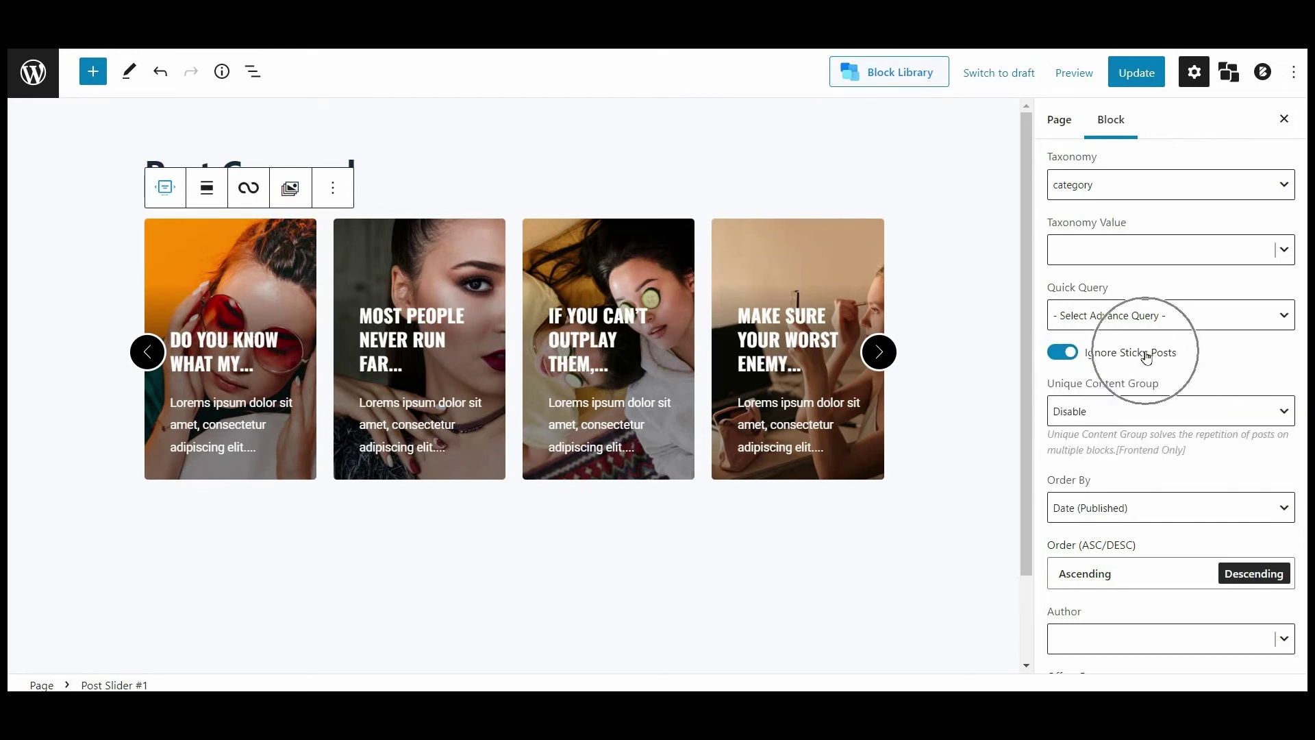
scroll(1146, 355, "down", 4)
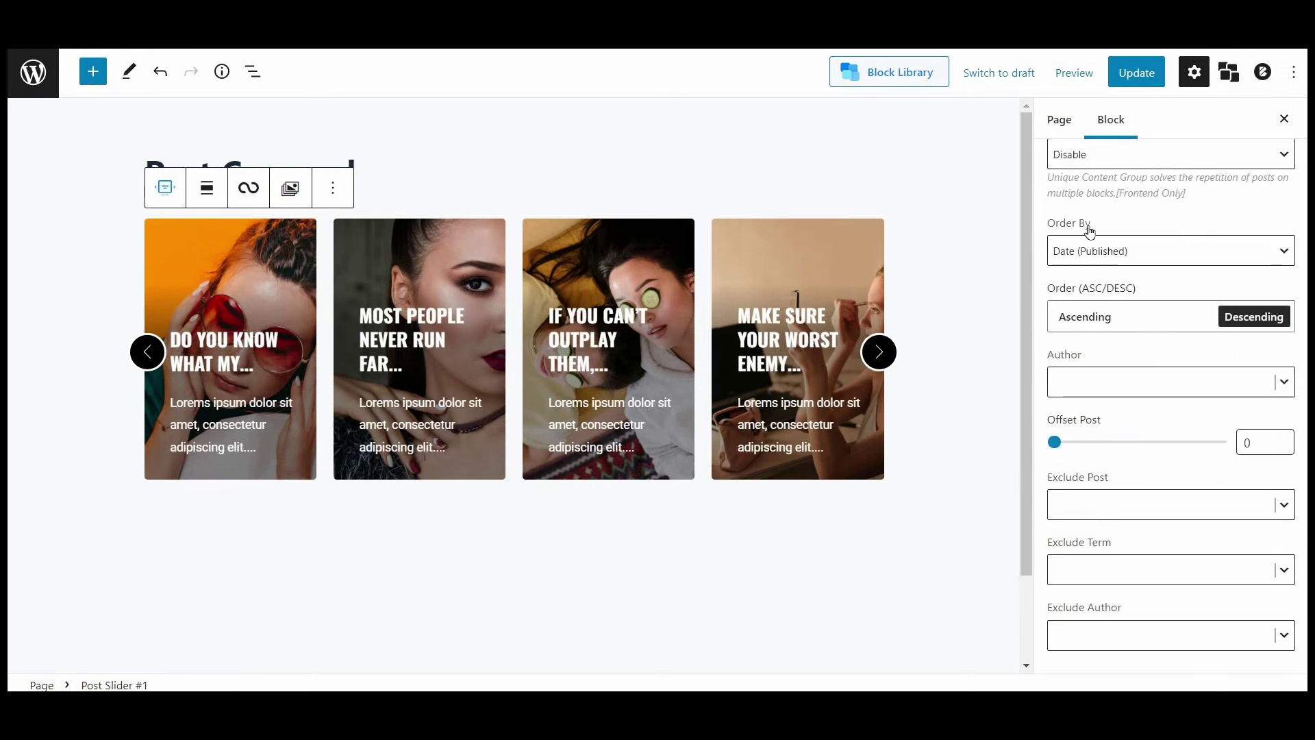
left_click(1083, 224)
left_click(1243, 251)
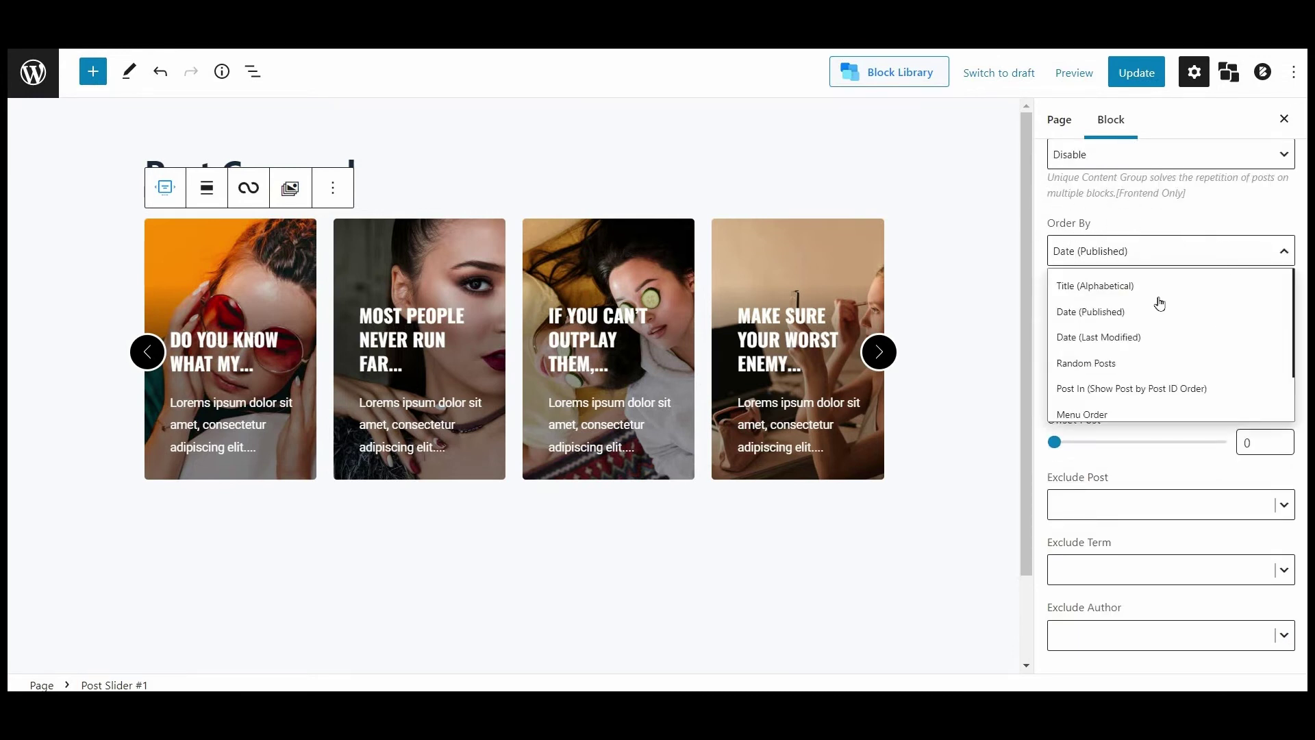
scroll(1159, 379, "down", 1)
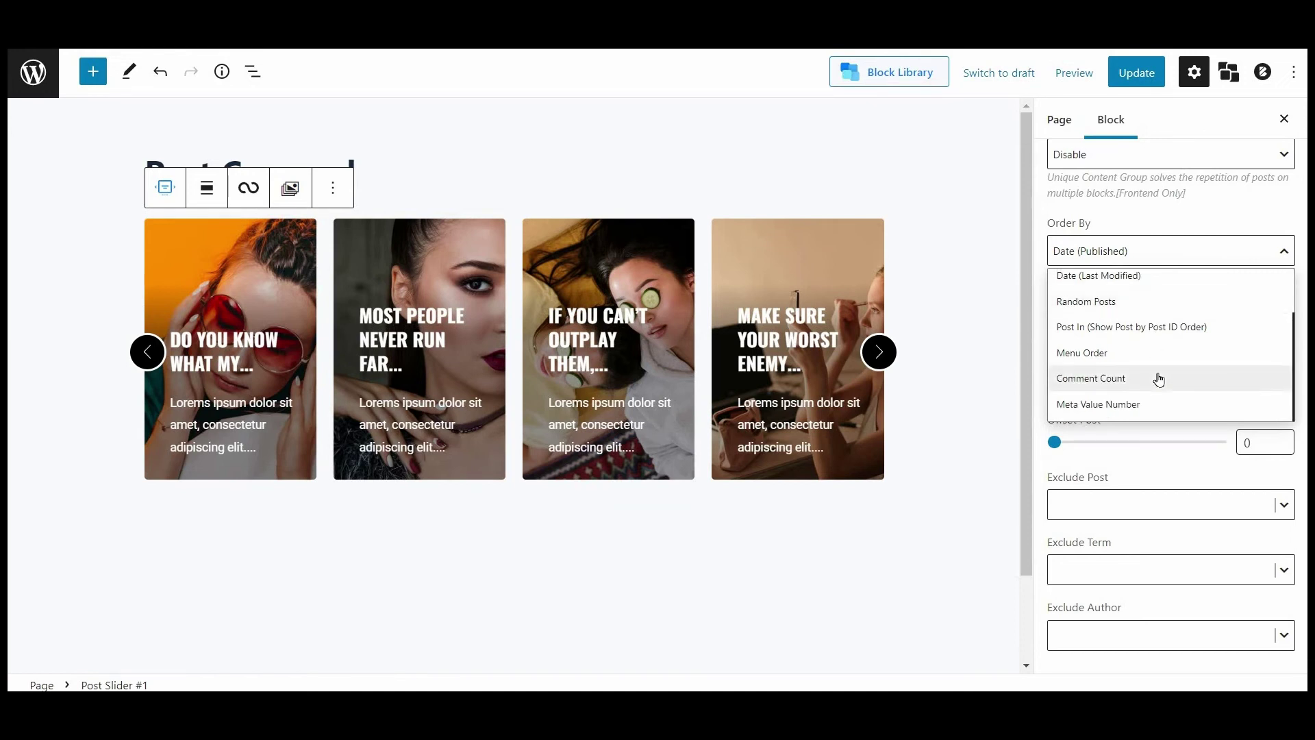
scroll(1159, 379, "down", 2)
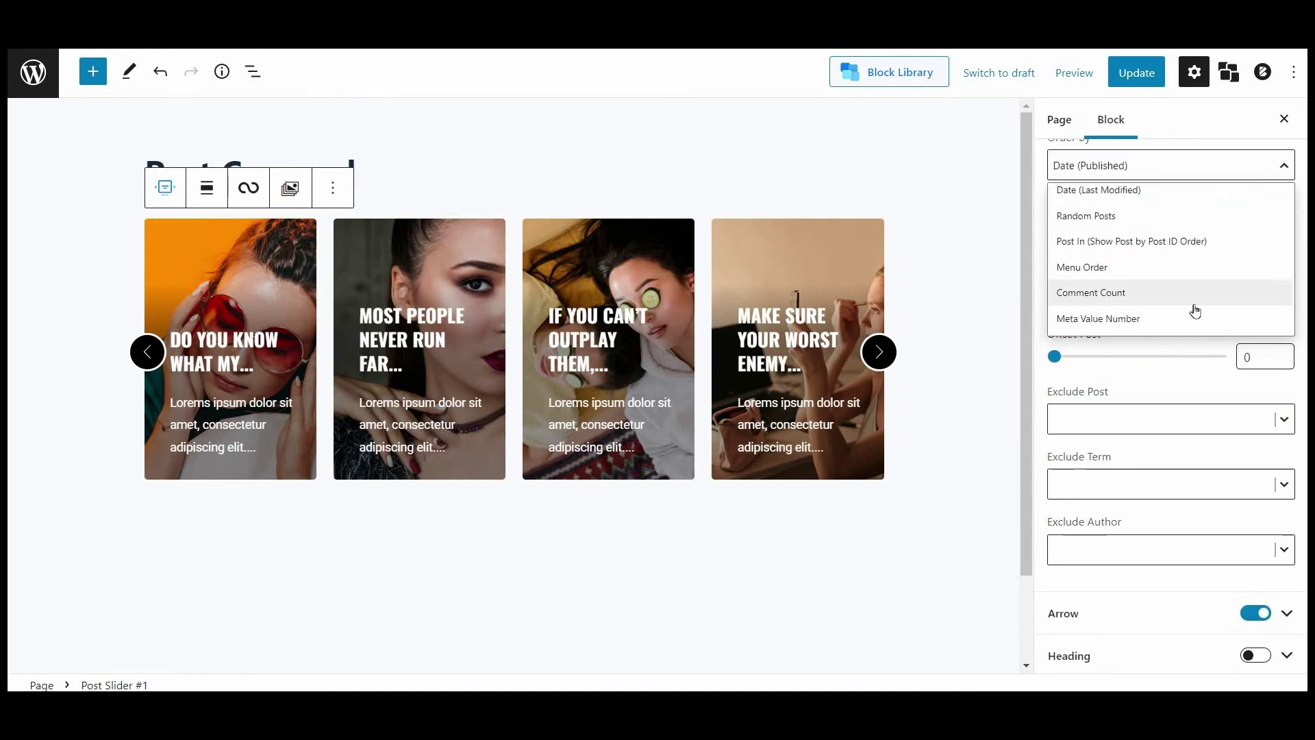
left_click(1268, 173)
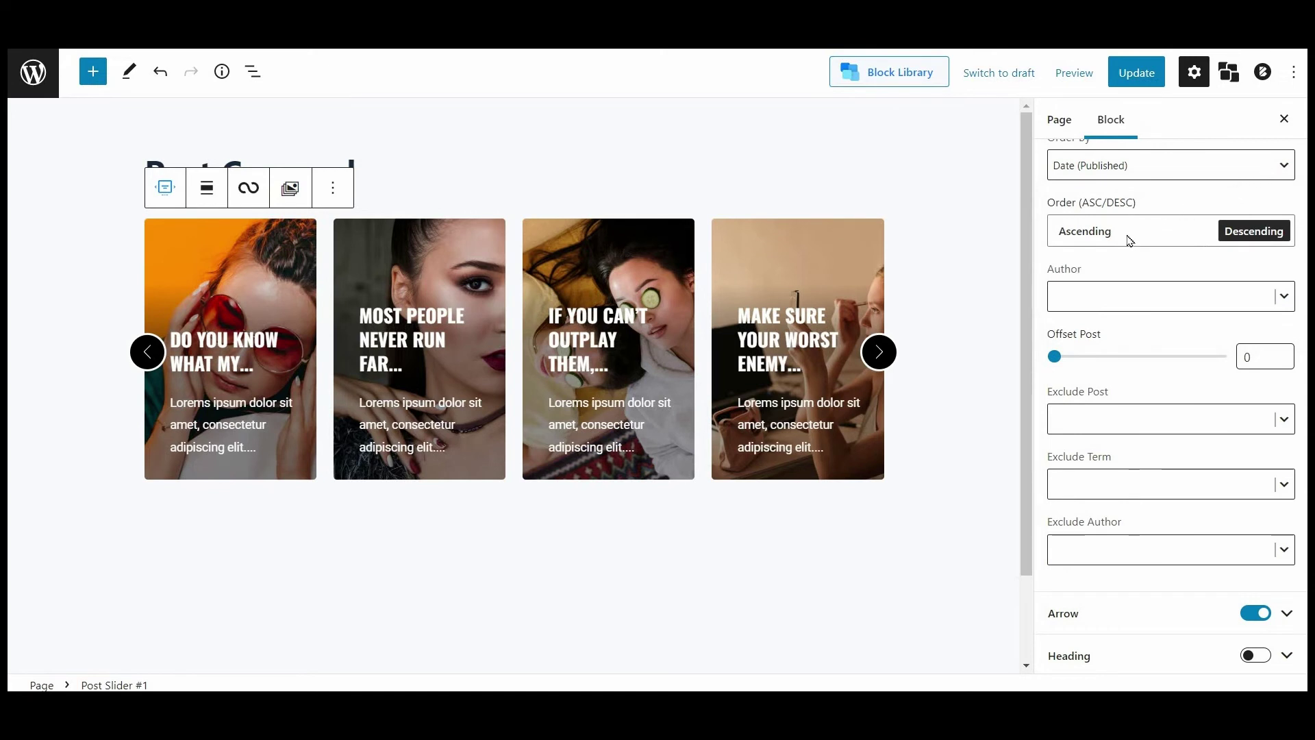
scroll(1124, 323, "down", 1)
scroll(1134, 279, "up", 1)
scroll(1227, 247, "down", 2)
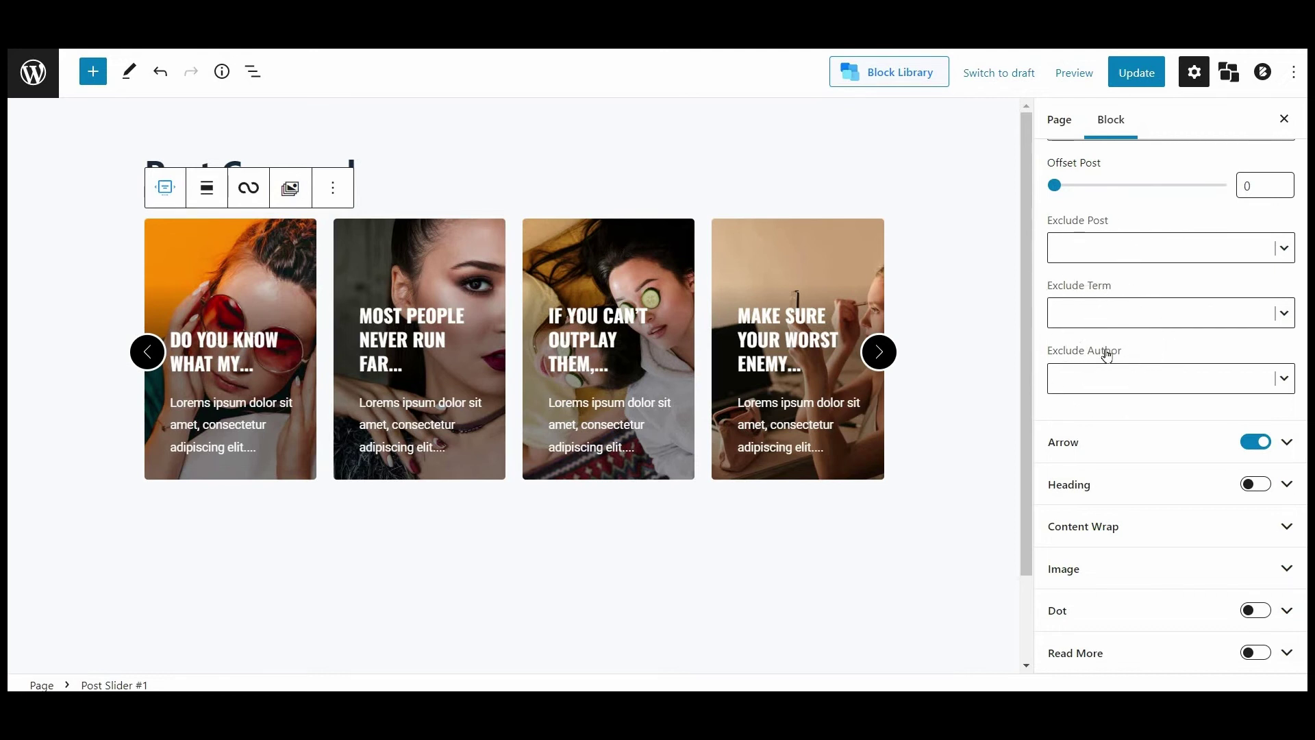
Review the Arrow, Heading, Image and Advanced settings panels, then update the page.
scroll(1107, 354, "down", 3)
left_click(1071, 274)
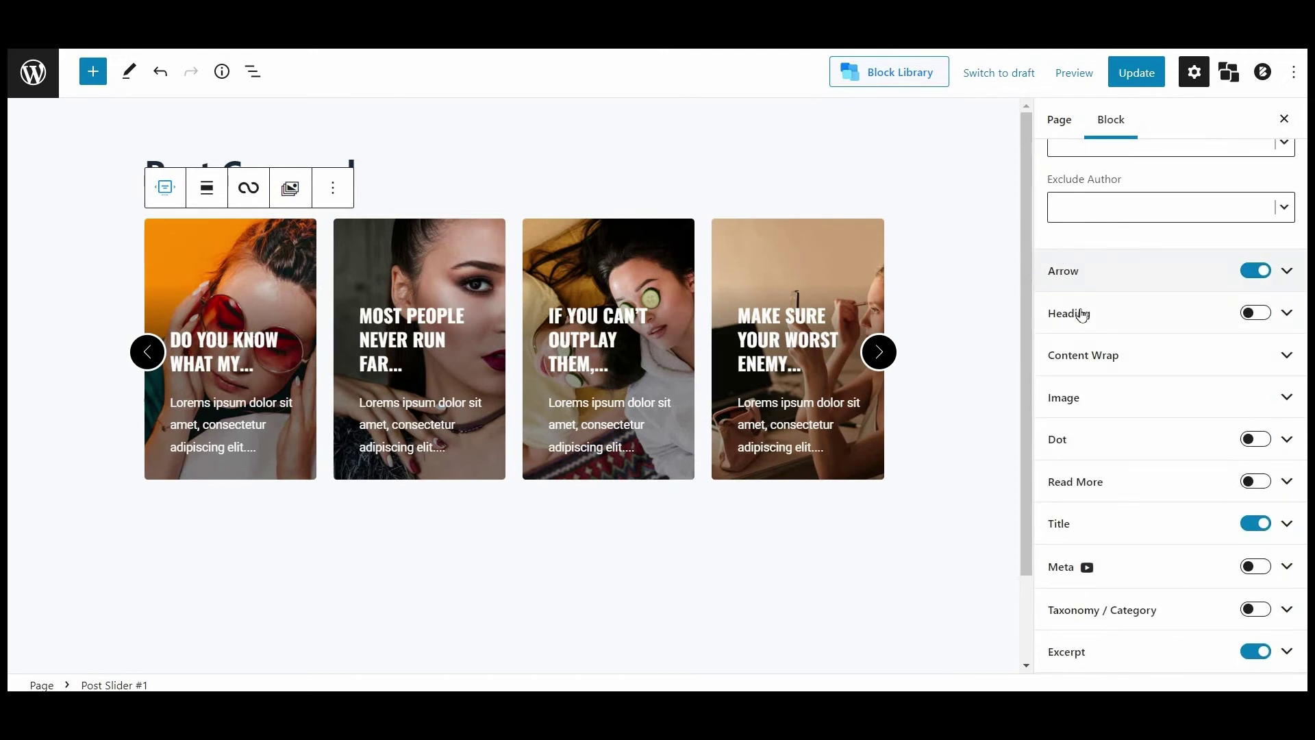
left_click(1092, 376)
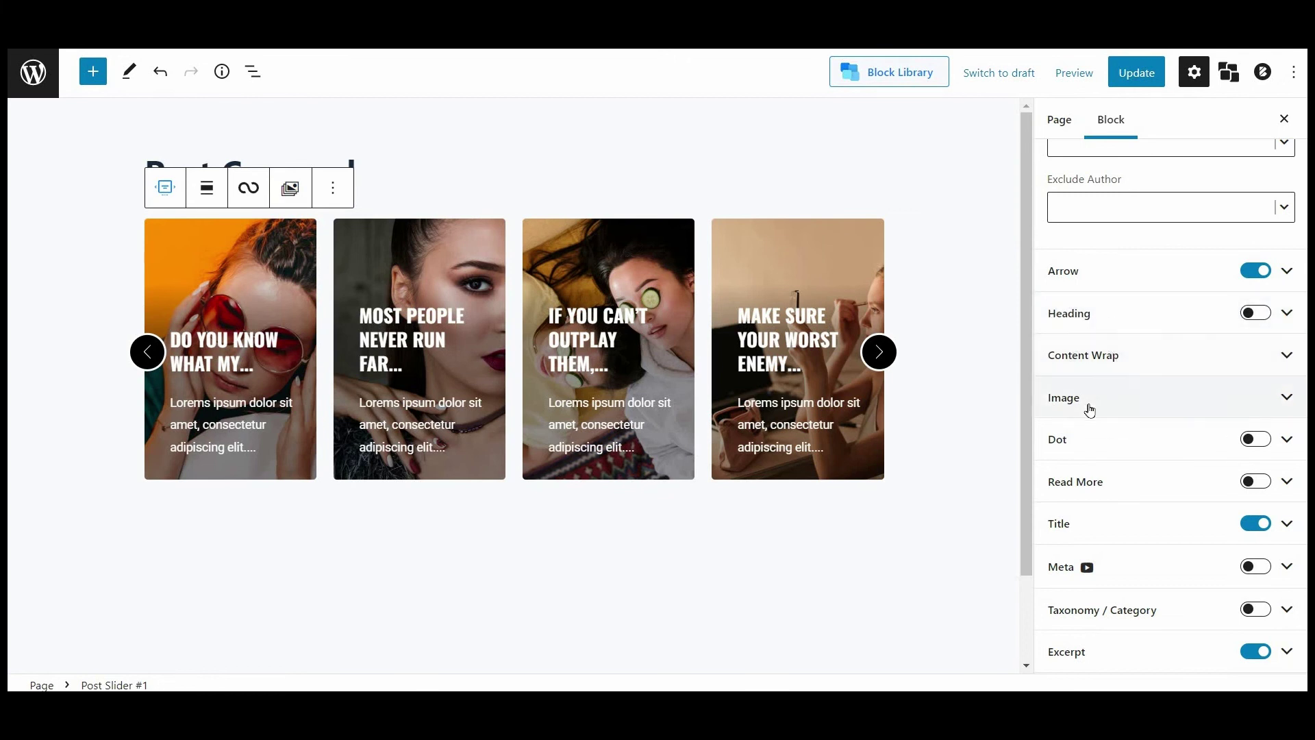
scroll(1133, 427, "down", 3)
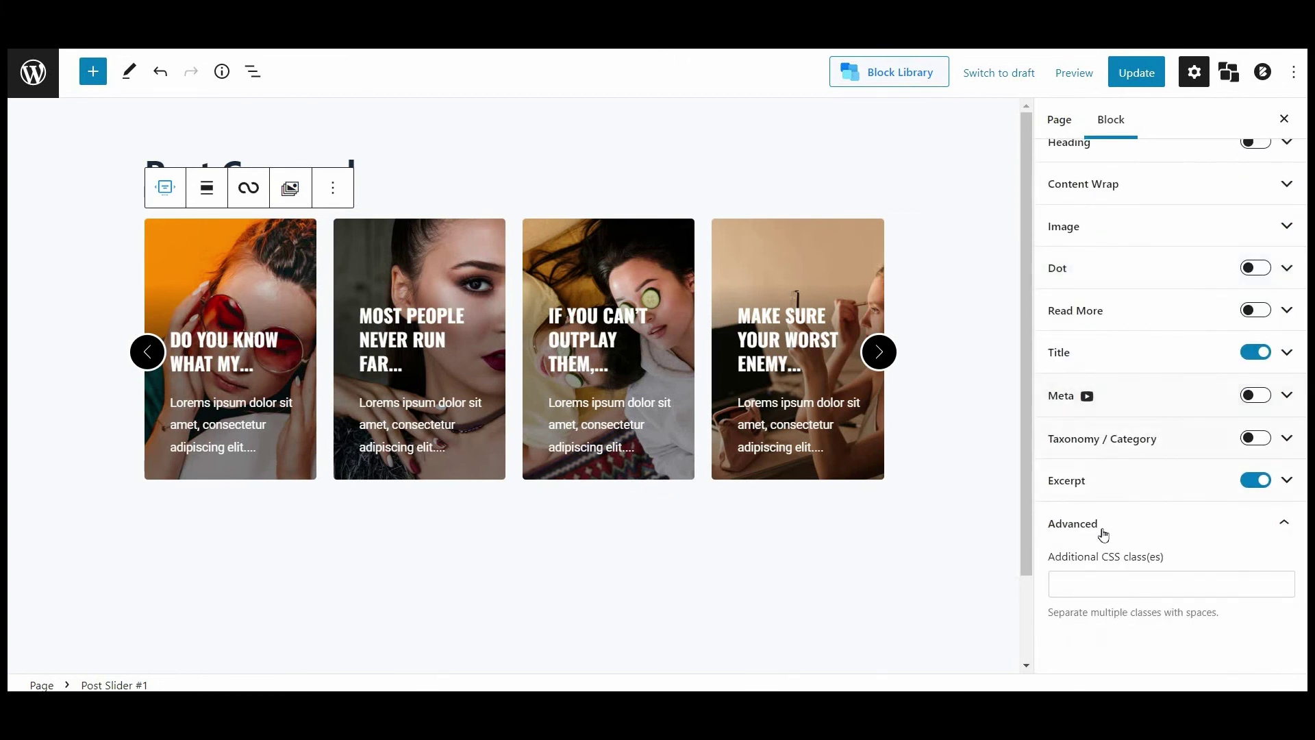
left_click(1081, 528)
left_click(1158, 564)
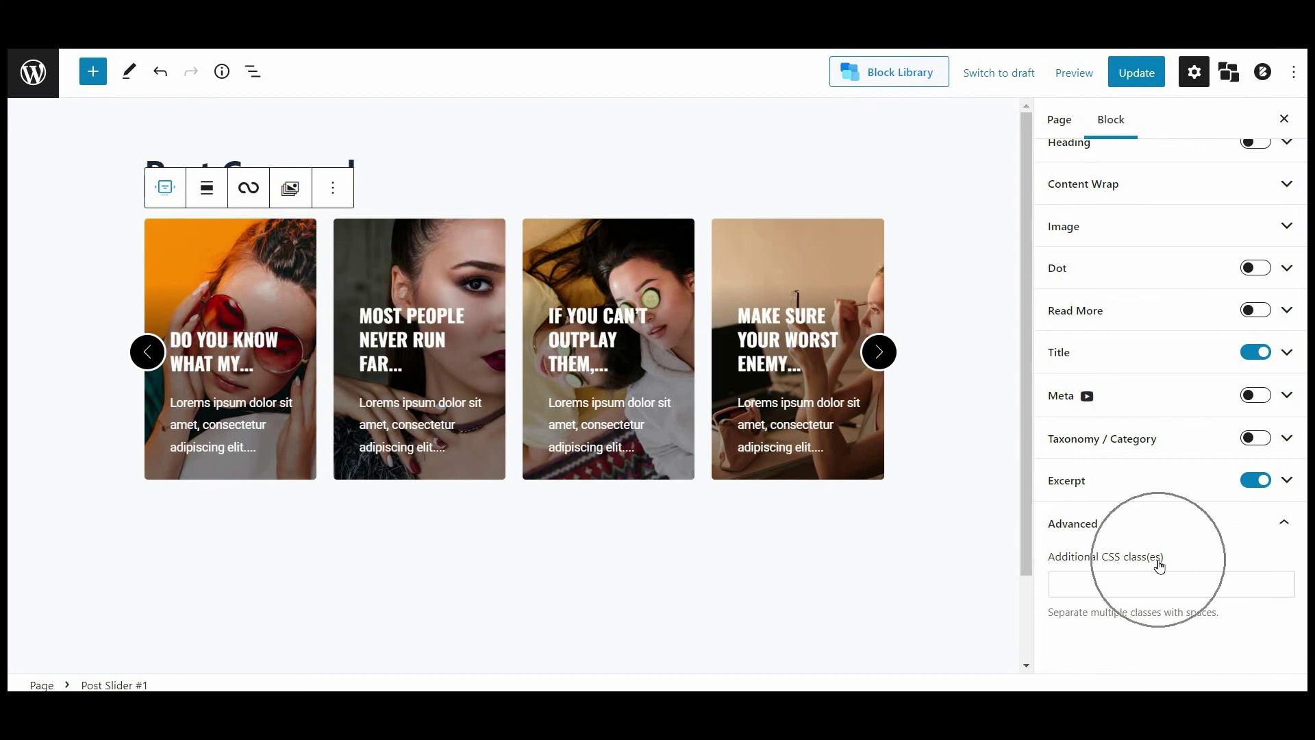
left_click(1134, 77)
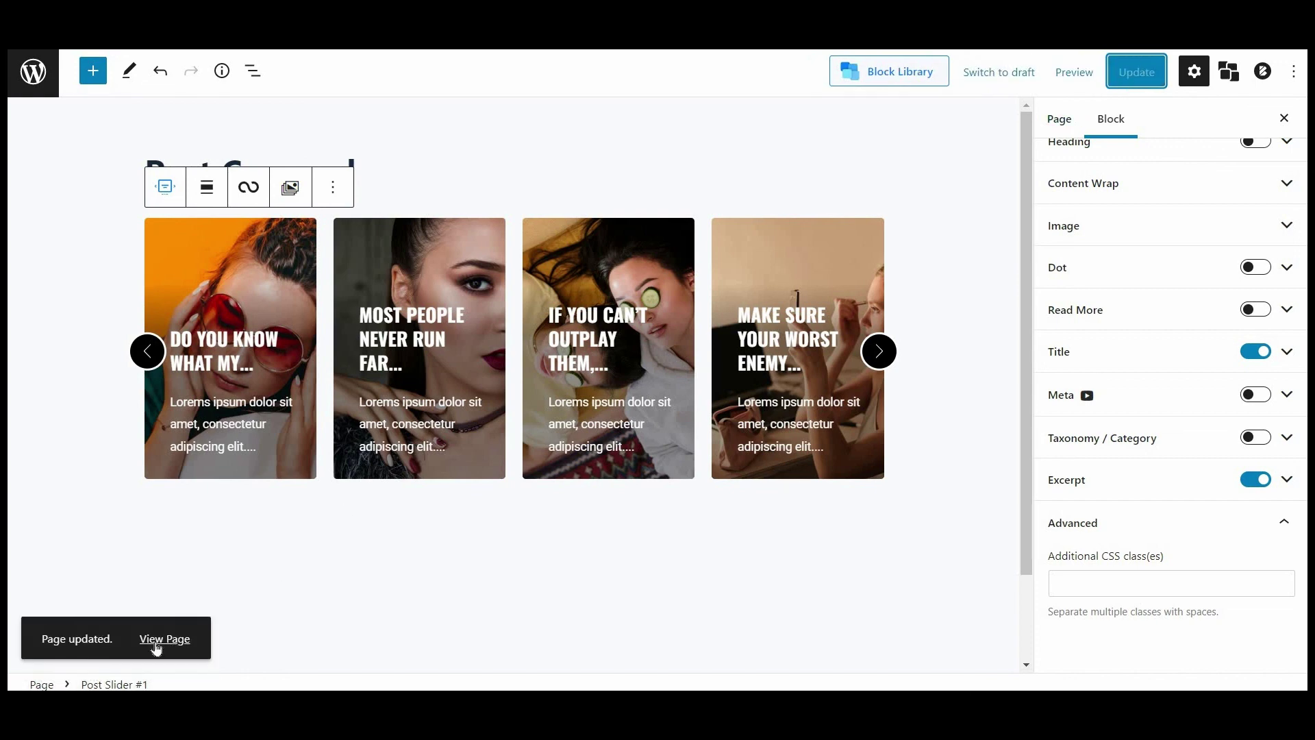
Open the live Post Carousel page and test the slider two cards forward, two back.
left_click(157, 644)
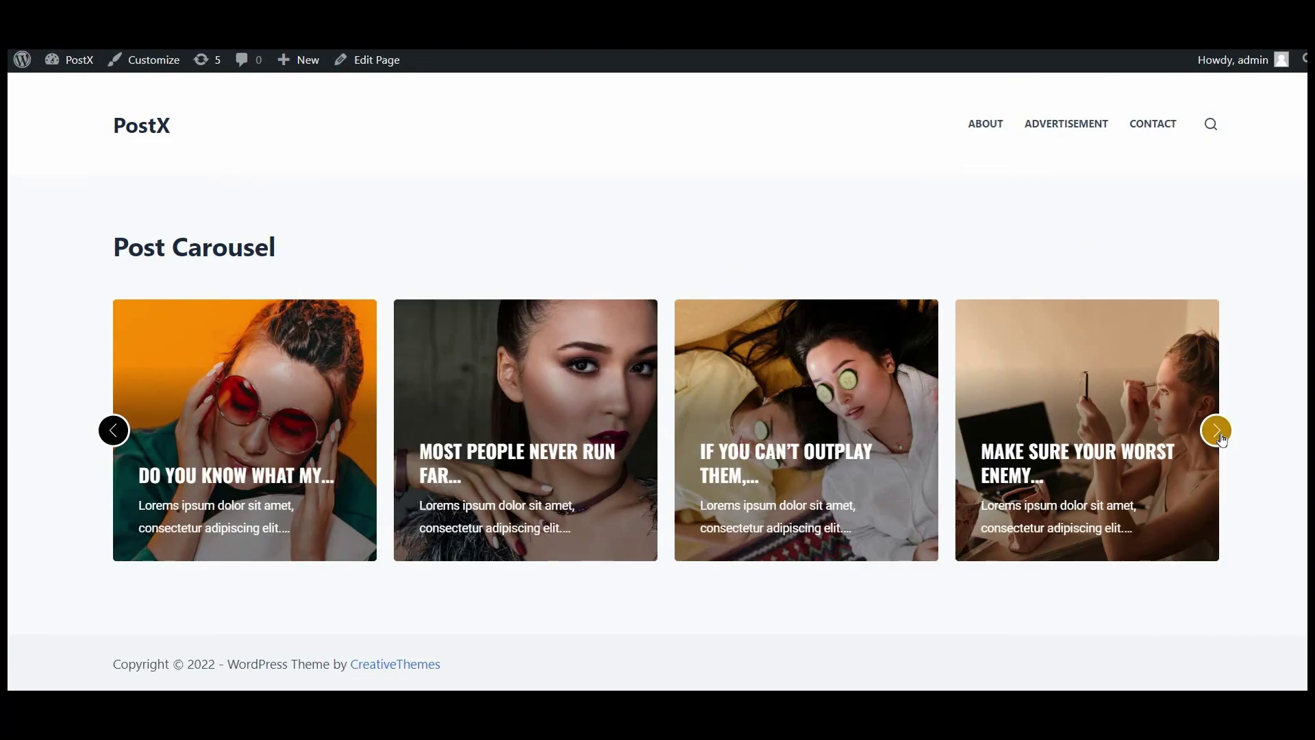
left_click(1217, 431)
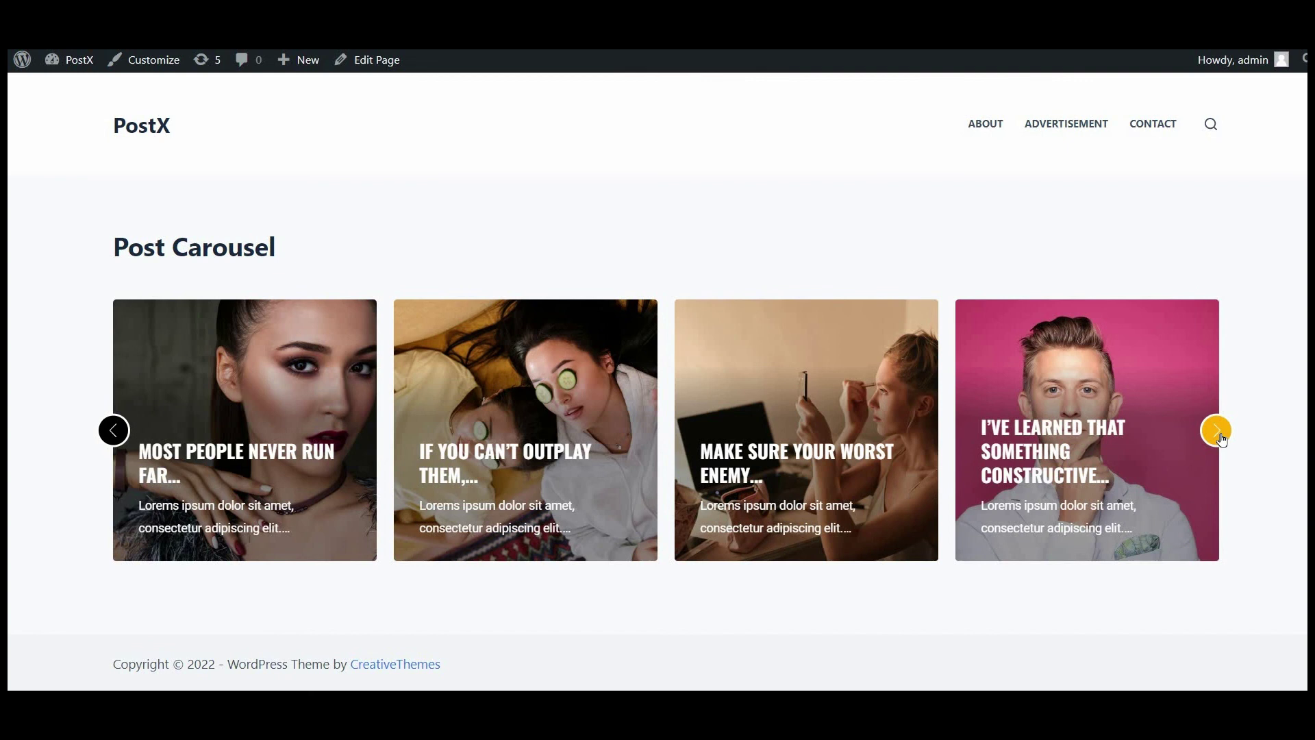
left_click(1218, 431)
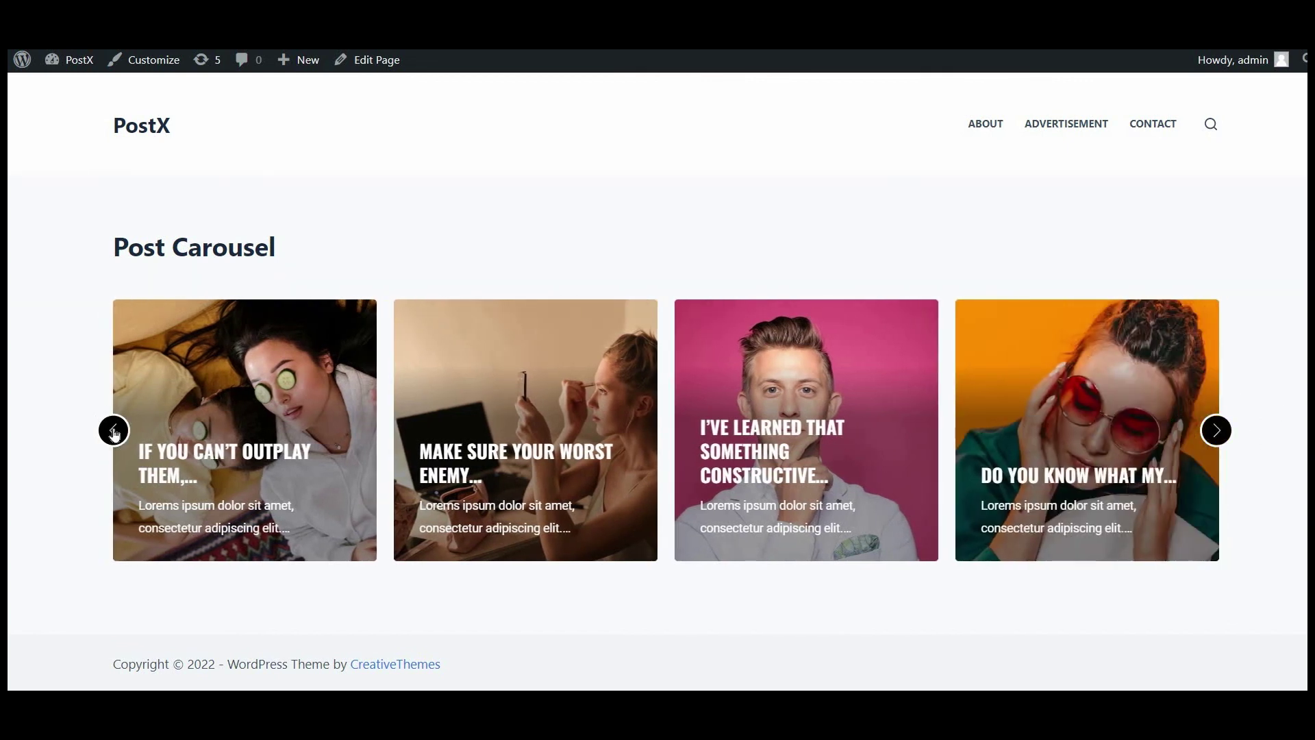
left_click(114, 431)
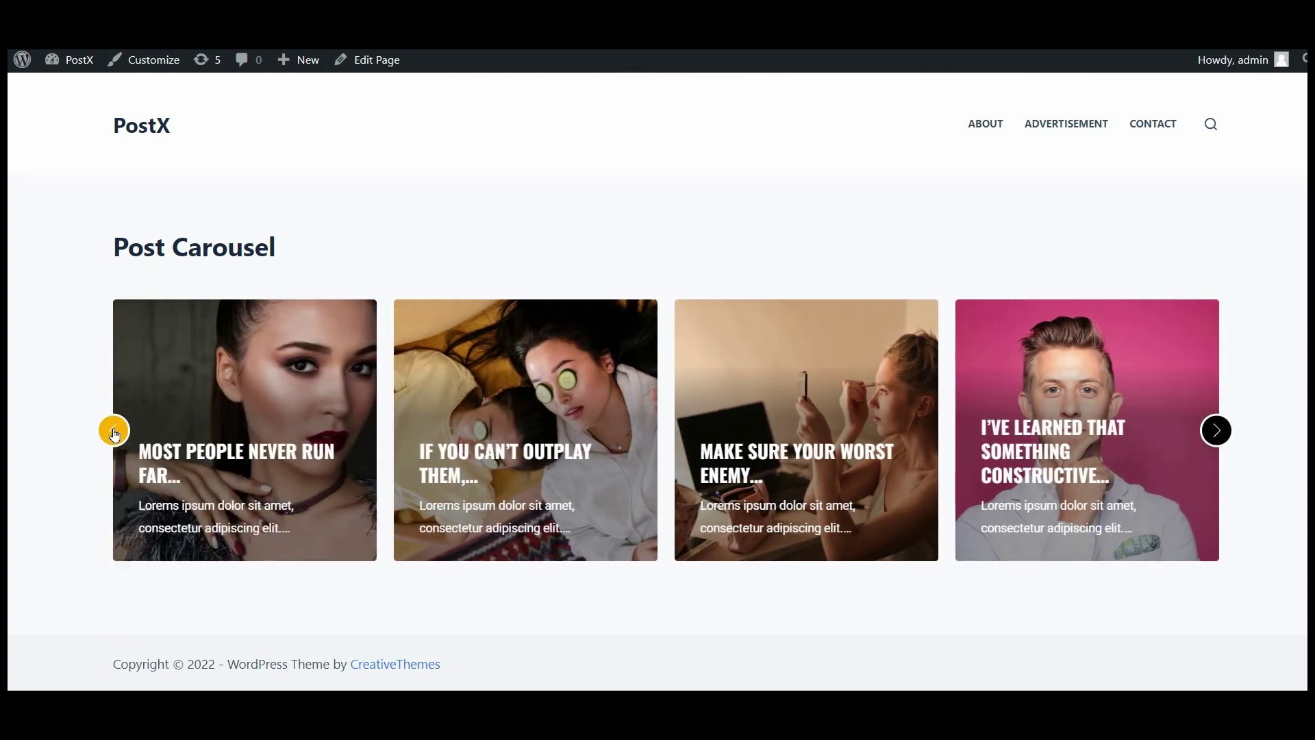
left_click(114, 431)
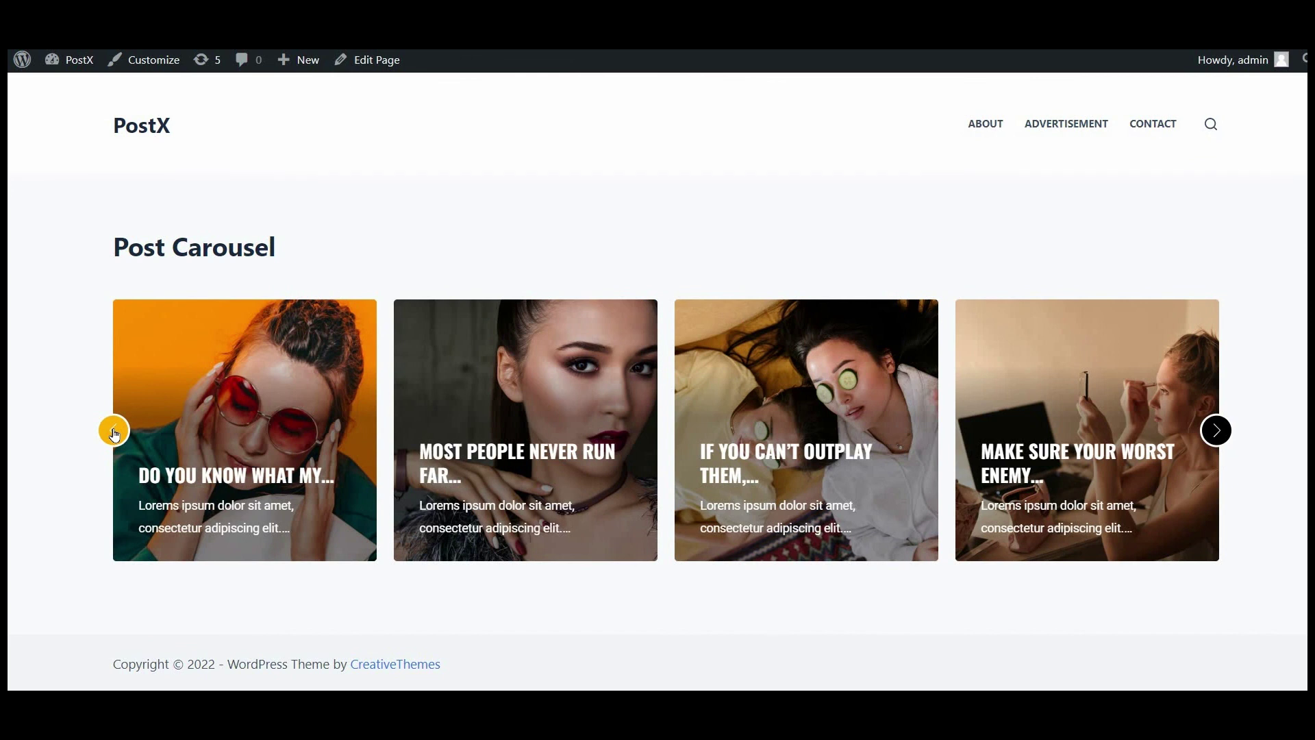